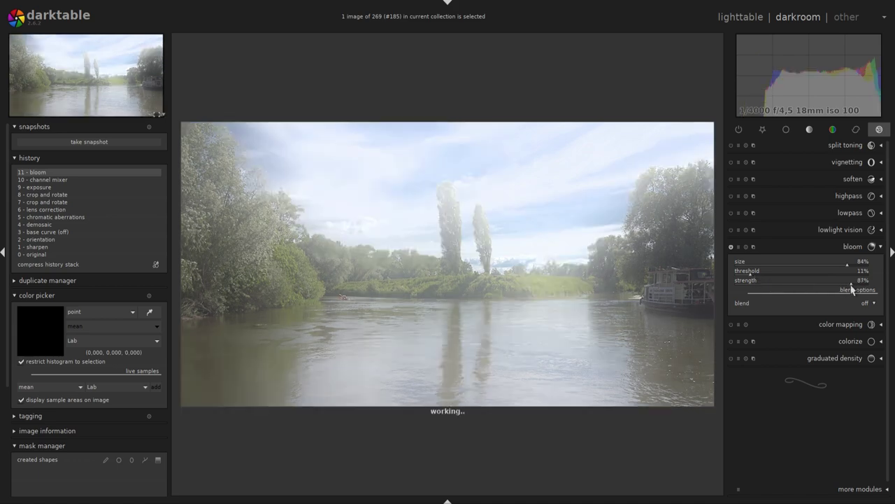
# Step: Blend the bloom effect uniformly in multiply mode, and compare the image with bloom off and on
pyautogui.click(868, 303)
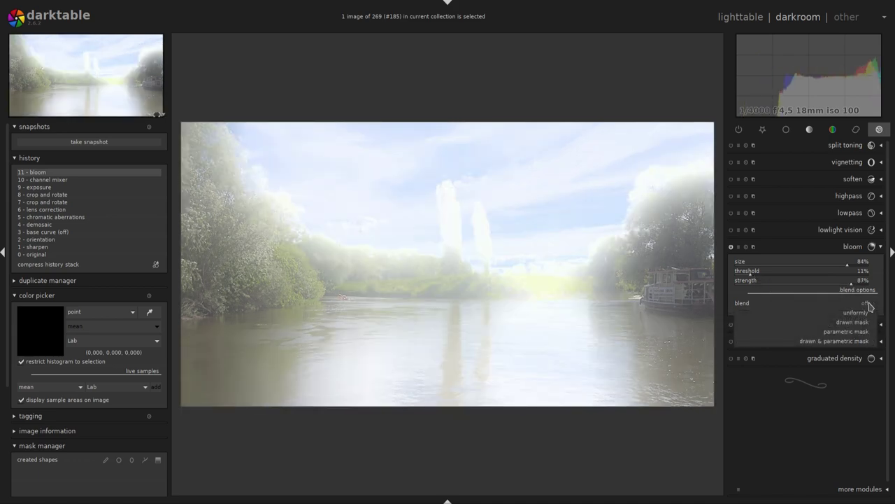
pyautogui.click(868, 313)
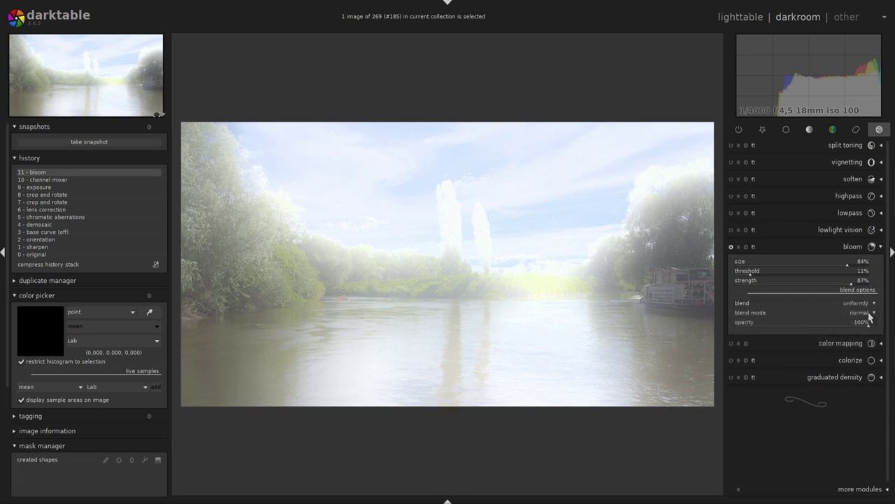
pyautogui.click(870, 315)
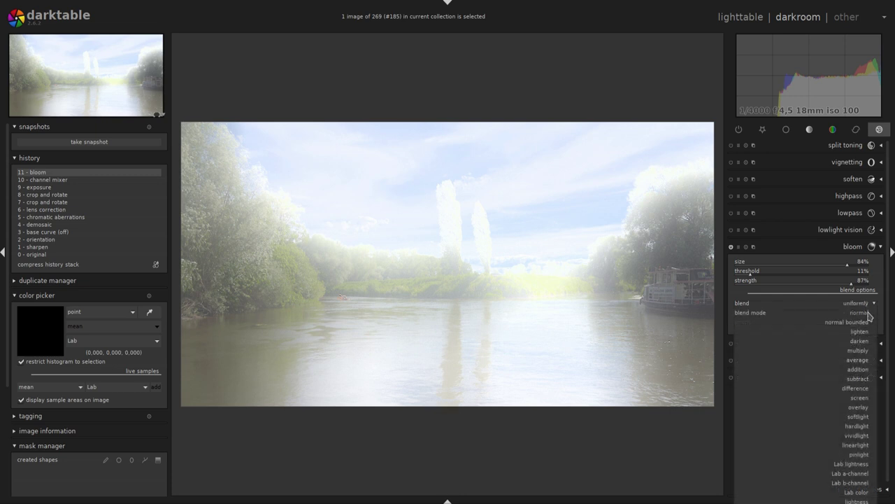
pyautogui.click(867, 350)
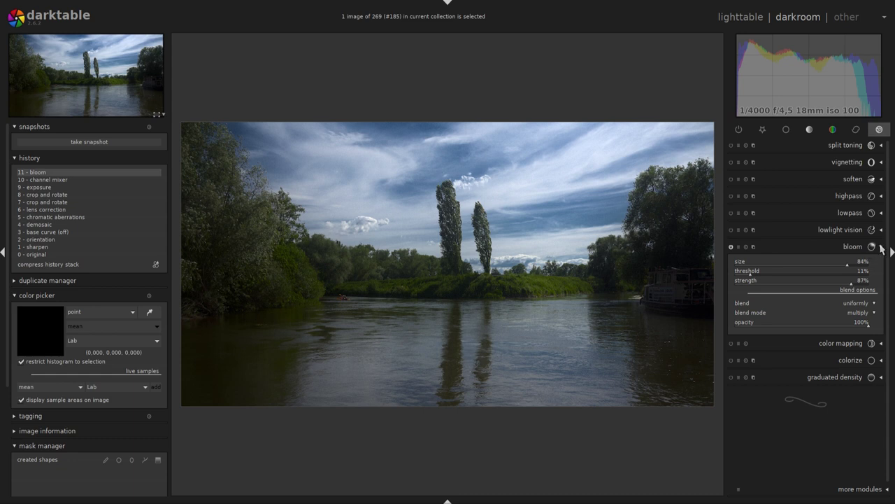
pyautogui.click(881, 247)
pyautogui.click(731, 247)
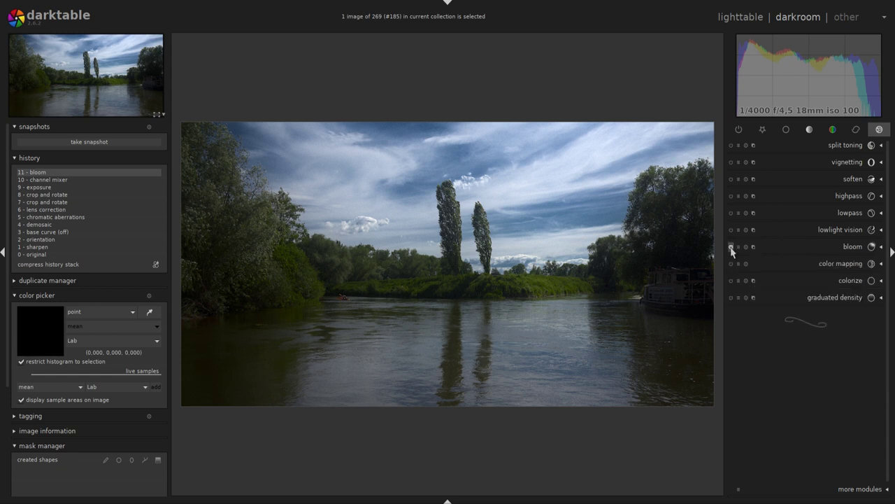
pyautogui.click(731, 246)
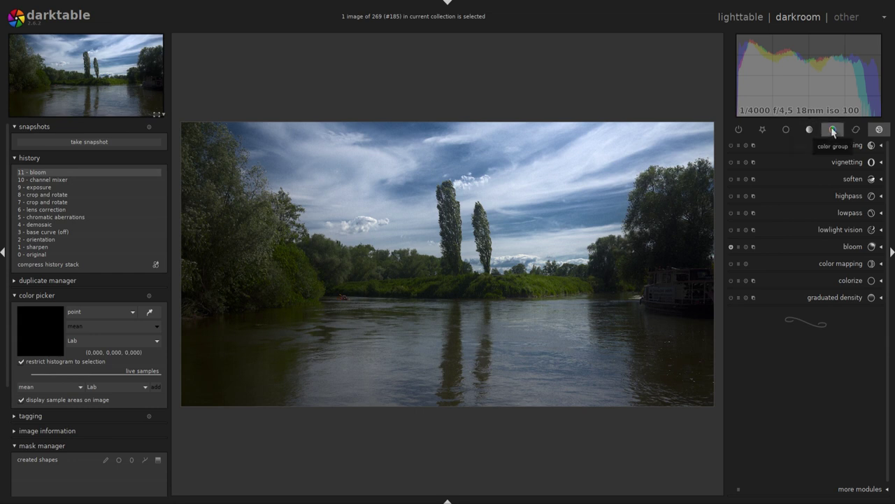
# Step: Raise the lightness of the dark green patch (patch #3) in the color look up table
pyautogui.click(832, 131)
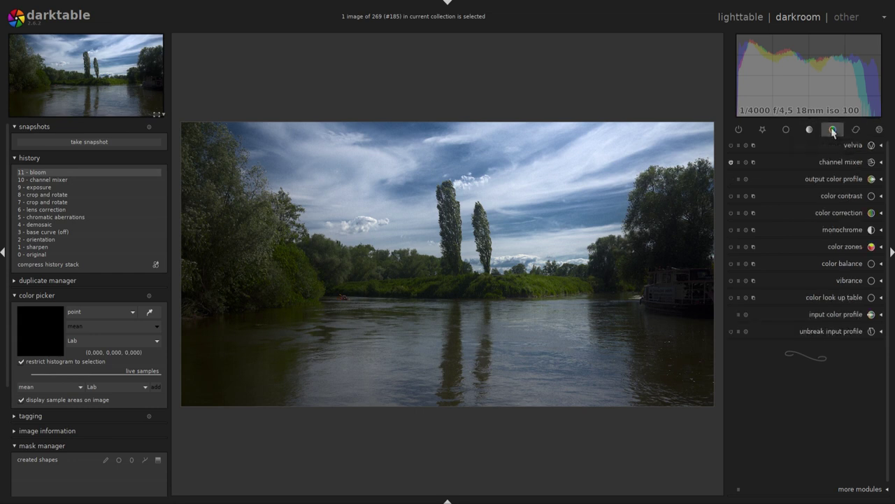
pyautogui.click(880, 297)
pyautogui.click(819, 243)
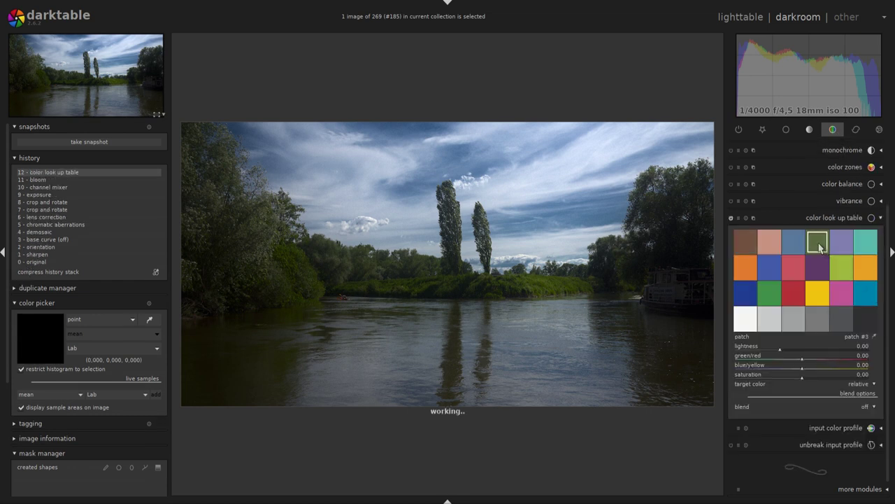
pyautogui.scroll(4, 782, 354)
pyautogui.scroll(3, 784, 354)
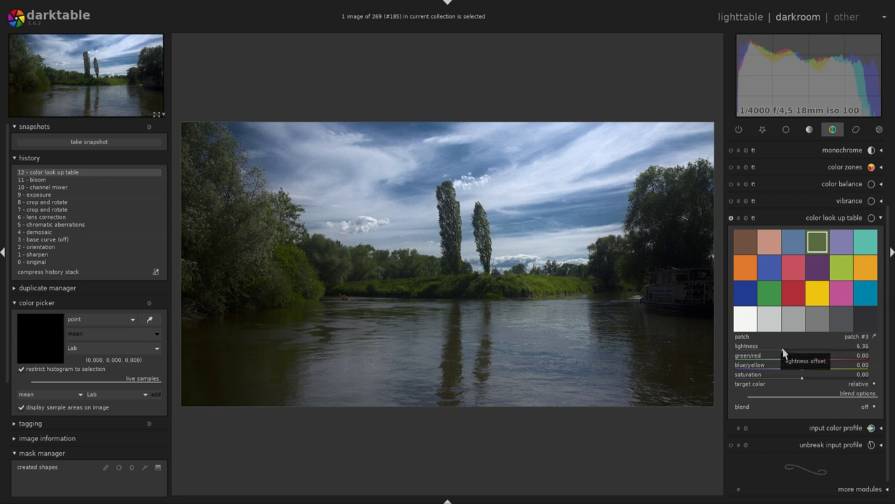
pyautogui.scroll(5, 784, 353)
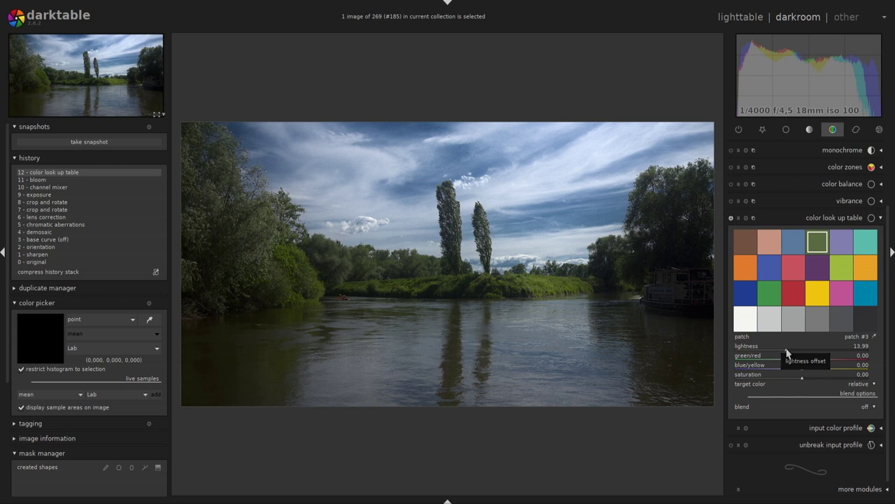
pyautogui.scroll(2, 786, 353)
pyautogui.click(879, 219)
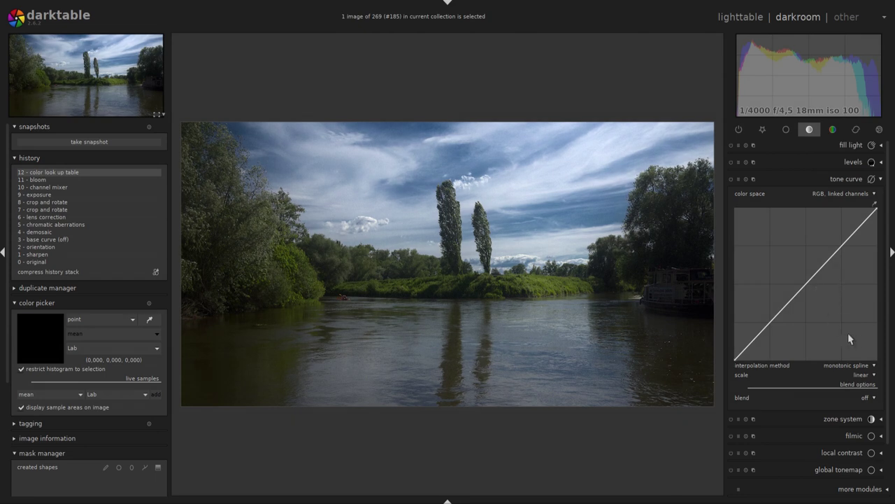
# Step: Limit the tone curve with a drawn path mask along the far riverbank across the image, and reduce the mask's feathering
pyautogui.click(872, 400)
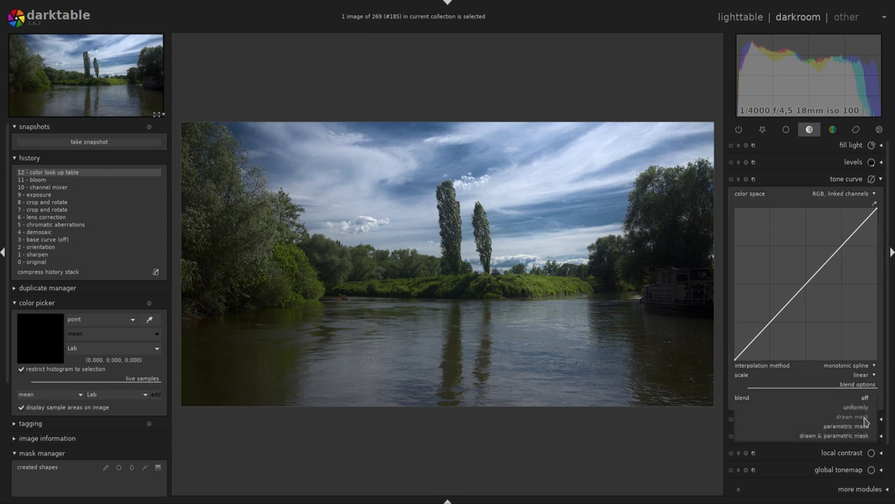
pyautogui.click(859, 416)
pyautogui.click(861, 450)
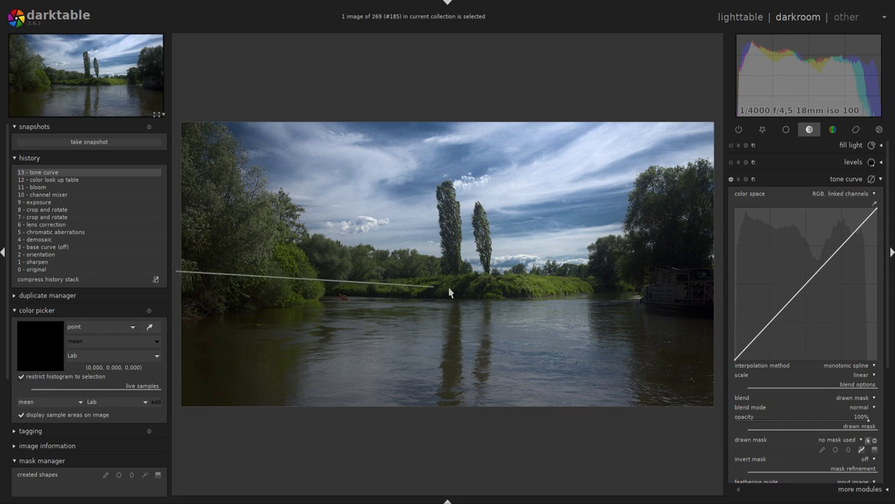
pyautogui.click(678, 284)
pyautogui.click(689, 308)
pyautogui.click(201, 298)
pyautogui.rightClick(226, 293)
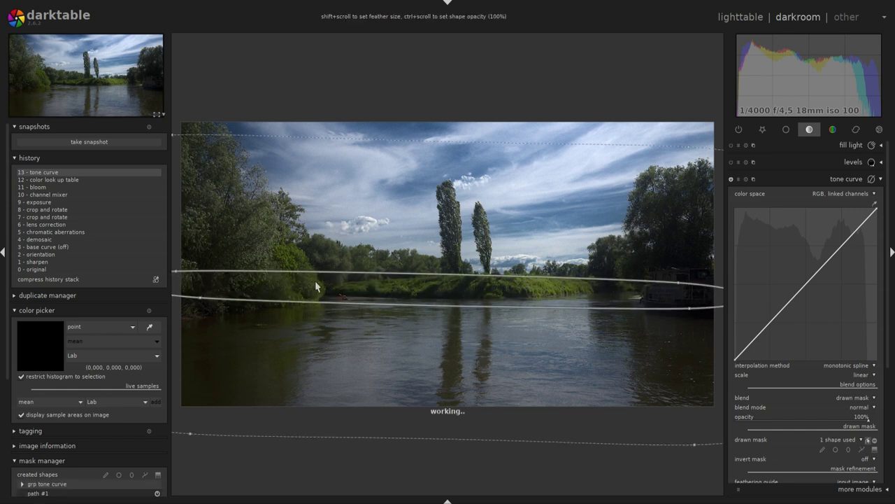
pyautogui.keyDown('shift'); pyautogui.scroll(-4, 396, 247); pyautogui.keyUp('shift')
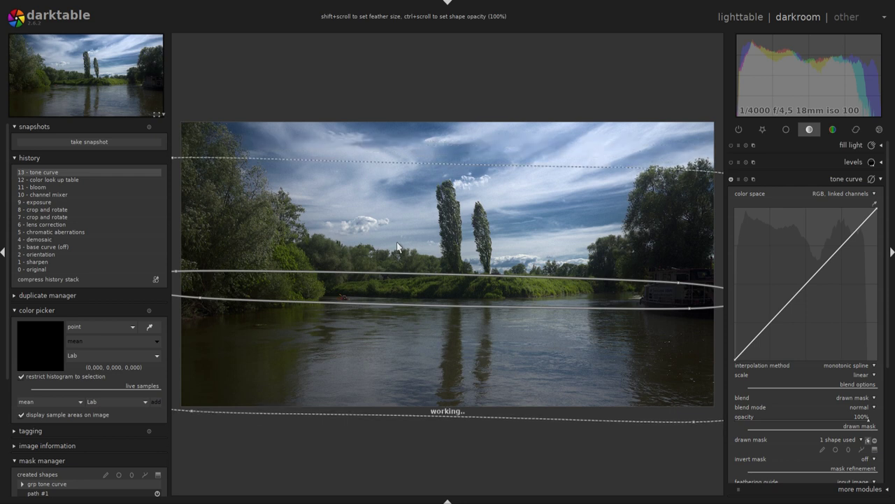
# Step: Hide the mask overlay and brighten the masked riverbank by raising the tone curve's midtones to about 49.5 / 60.9
pyautogui.click(869, 440)
pyautogui.moveTo(826, 266); pyautogui.dragTo(805, 269)
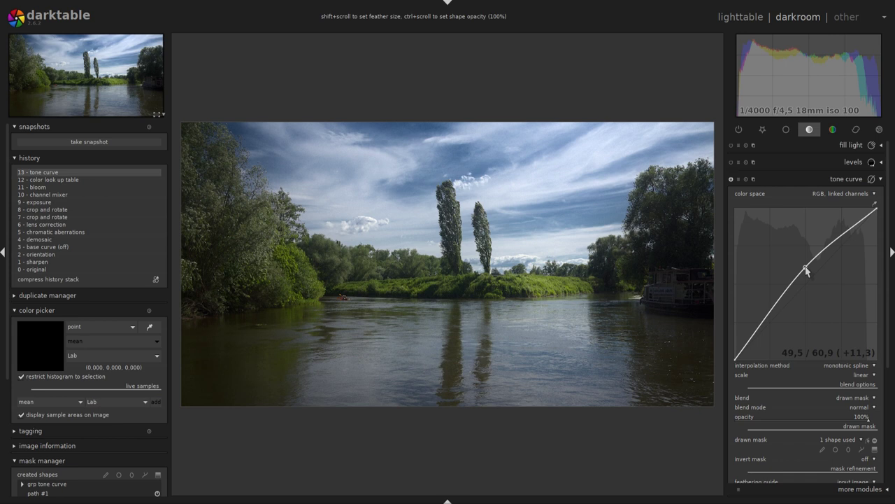
pyautogui.click(882, 181)
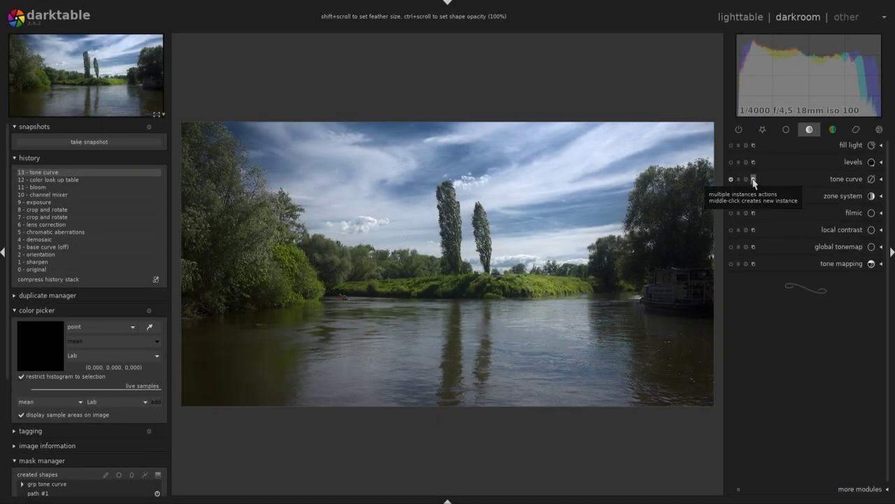
# Step: Add a second tone curve instance, lower its curve to about 62.4 / 57.2, and compare the image without and with it
pyautogui.click(754, 181)
pyautogui.click(775, 184)
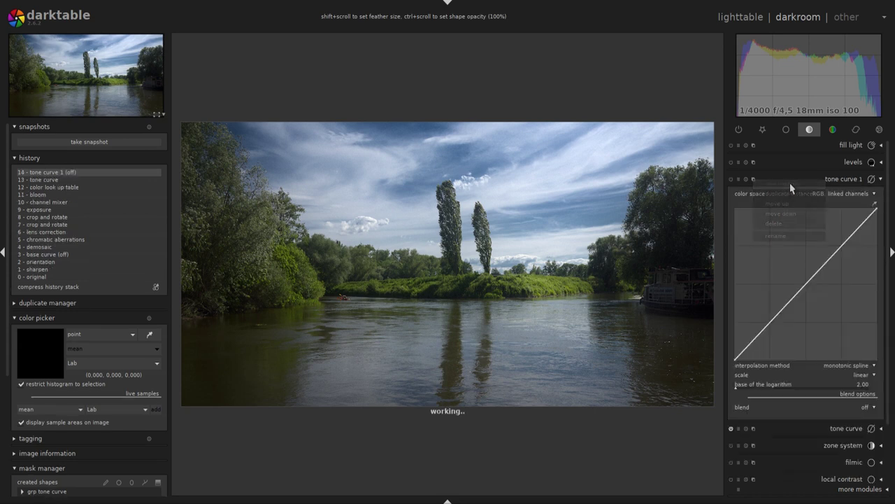
pyautogui.click(823, 273)
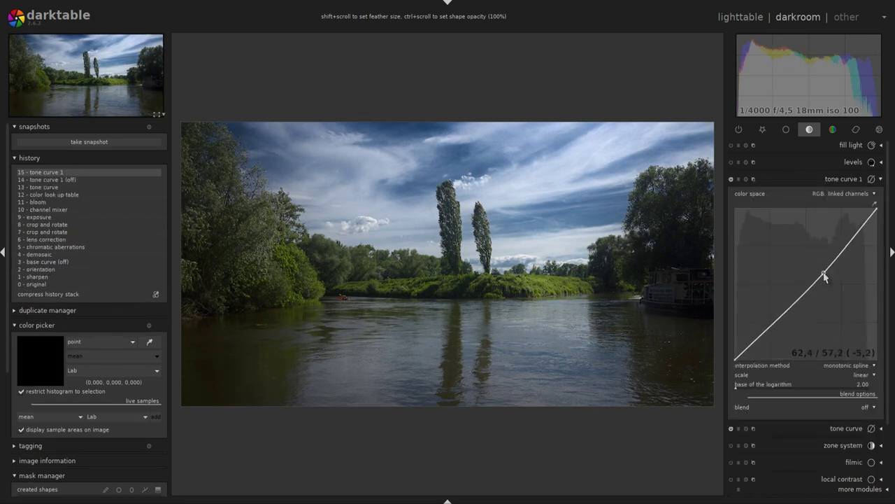
pyautogui.click(732, 180)
pyautogui.click(732, 180)
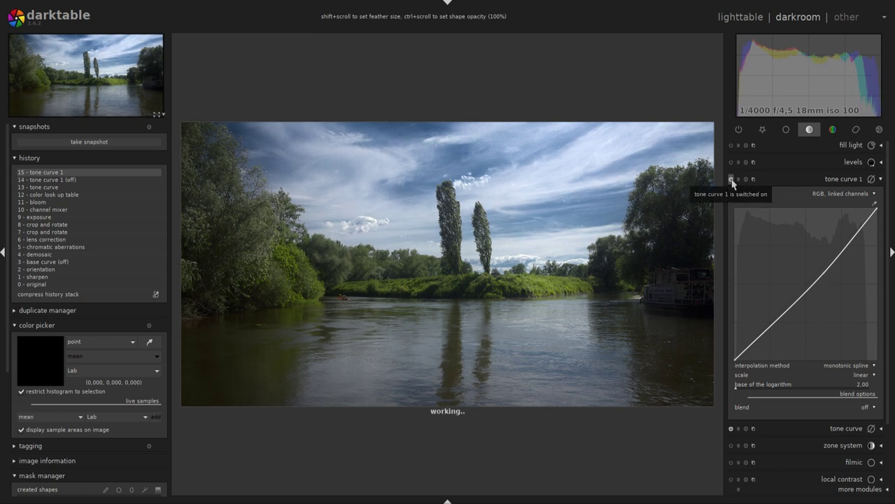
pyautogui.click(880, 179)
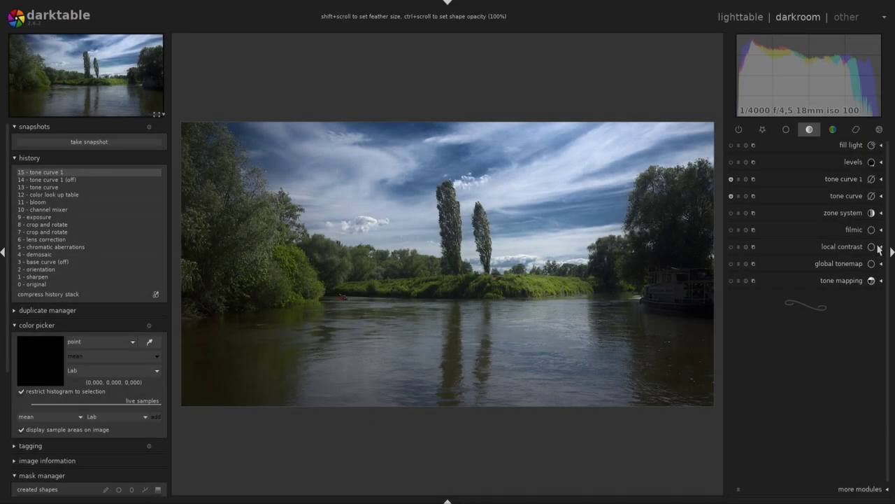
# Step: Enable local contrast with the local laplacian filter and set its detail to 78%
pyautogui.click(878, 248)
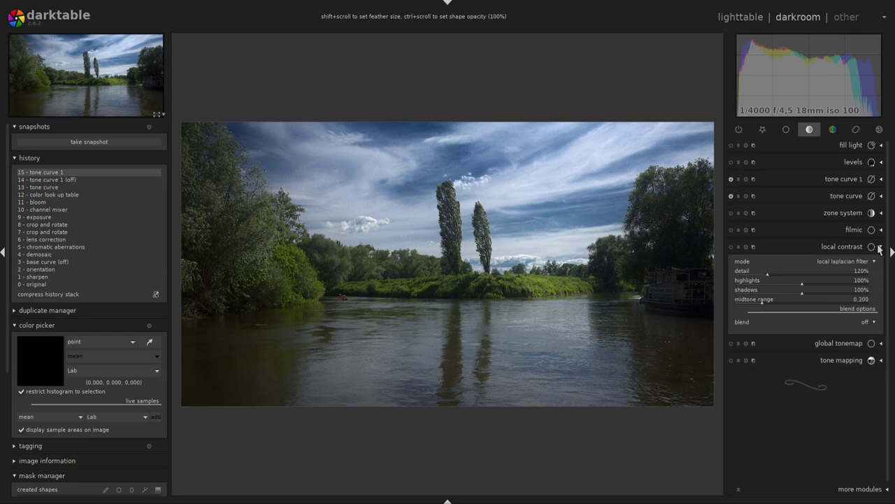
pyautogui.click(766, 277)
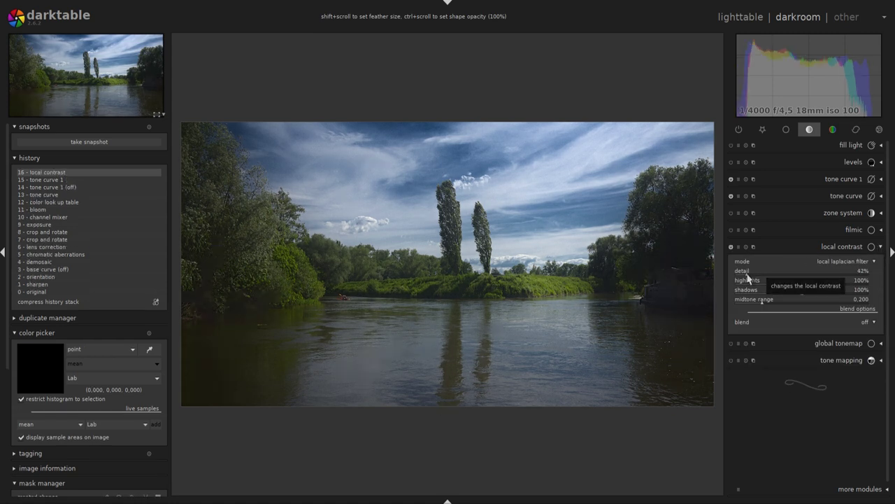
pyautogui.moveTo(747, 277); pyautogui.dragTo(757, 278)
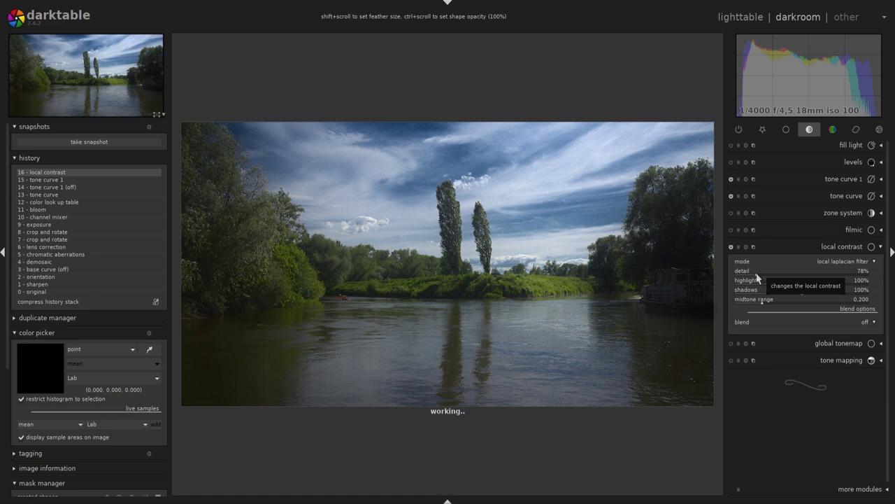
pyautogui.click(882, 250)
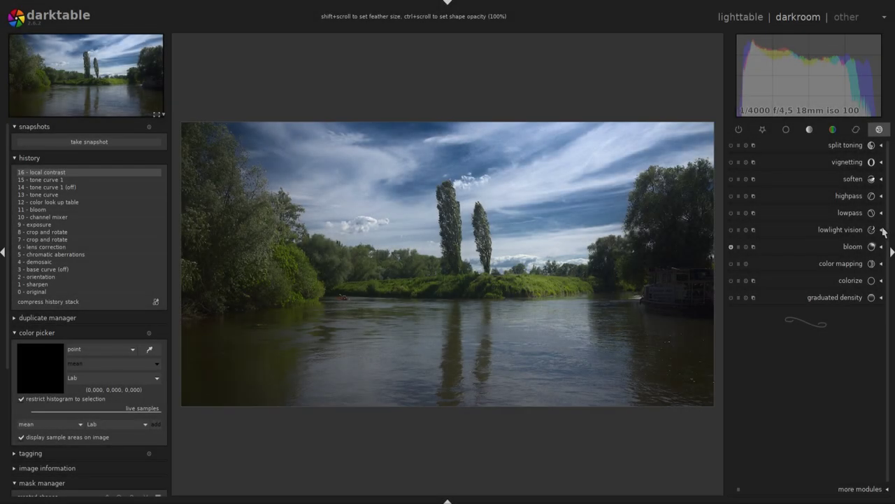
# Step: Enable the lowpass filter and blend it uniformly in vividlight mode
pyautogui.click(880, 212)
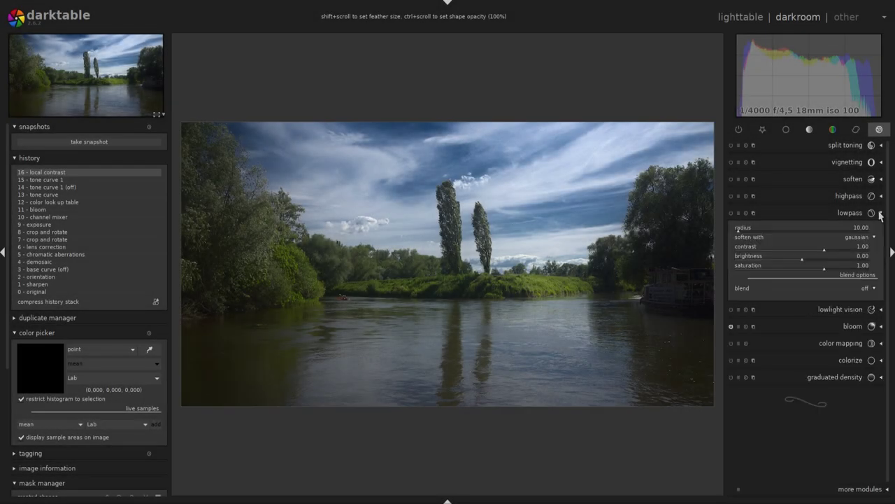
pyautogui.click(869, 288)
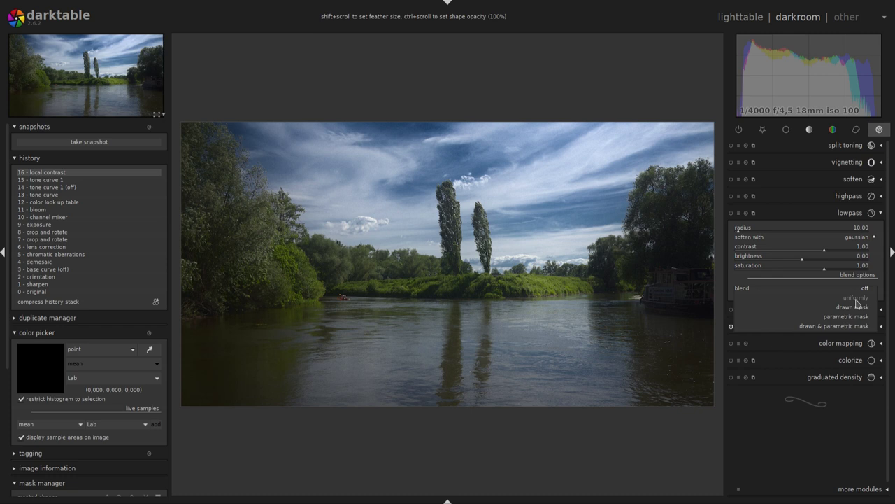
pyautogui.click(857, 302)
pyautogui.click(866, 298)
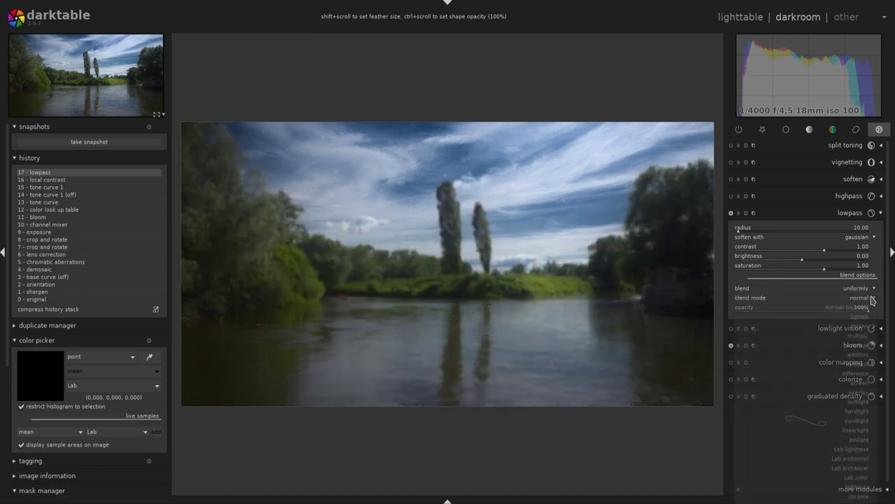
pyautogui.click(861, 422)
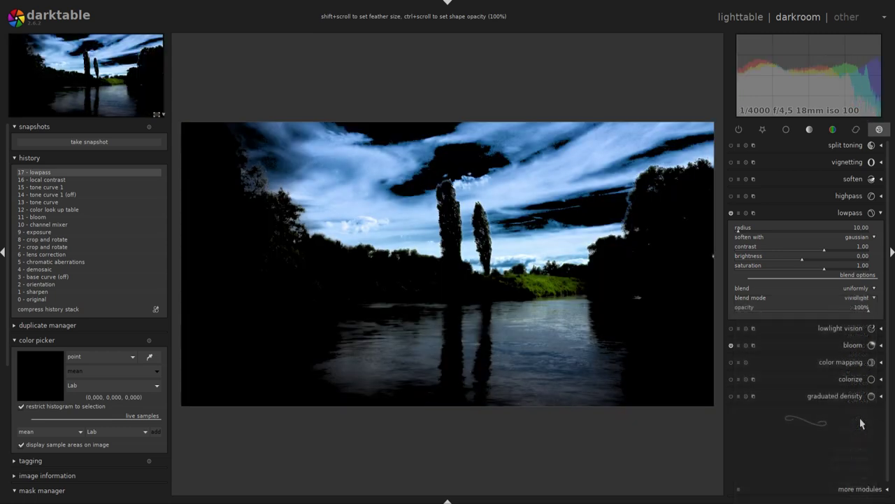
# Step: Set the lowpass saturation to -0.02 and its contrast to -0.22, checking the image with the filter toggled
pyautogui.scroll(-2, 824, 273)
pyautogui.moveTo(824, 272); pyautogui.dragTo(797, 251)
pyautogui.scroll(-4, 823, 254)
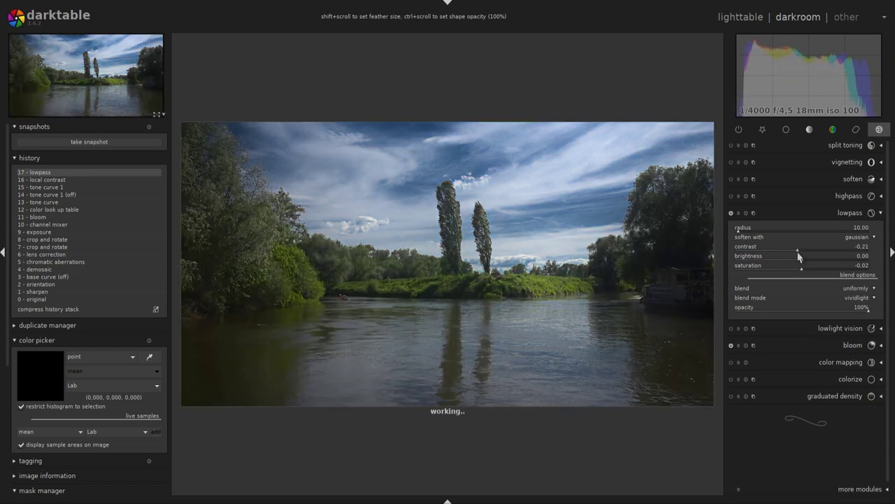
pyautogui.click(731, 213)
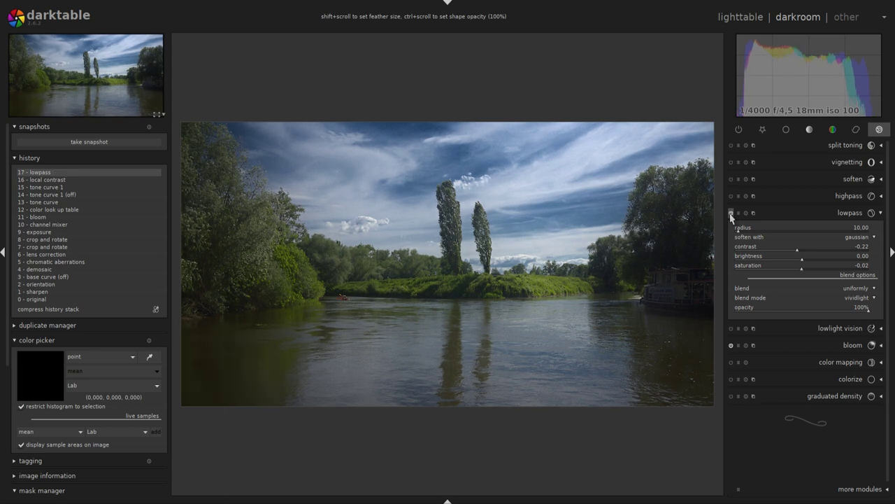
# Step: Set the lowpass radius to about 119.42 and compare the image with the filter off and on
pyautogui.moveTo(739, 234); pyautogui.dragTo(767, 235)
pyautogui.click(731, 213)
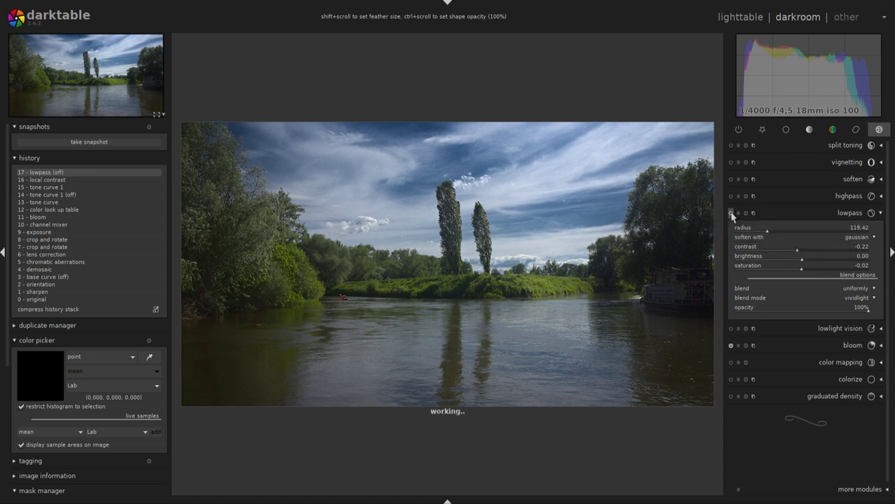
pyautogui.click(732, 214)
pyautogui.click(731, 213)
pyautogui.click(731, 214)
# Step: Soften the lowpass filter with the bilateral filter and set both its brightness and saturation to 0.05
pyautogui.click(871, 237)
pyautogui.click(864, 247)
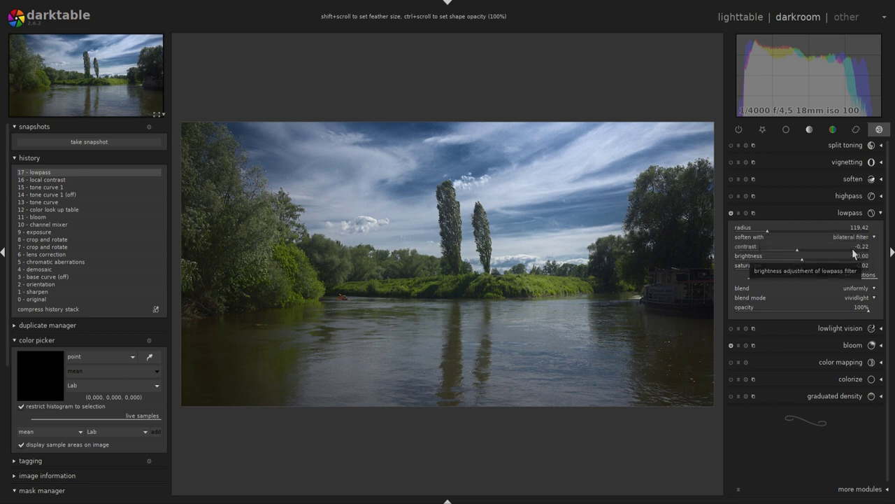
pyautogui.moveTo(803, 263); pyautogui.dragTo(805, 263)
pyautogui.scroll(-1, 804, 263)
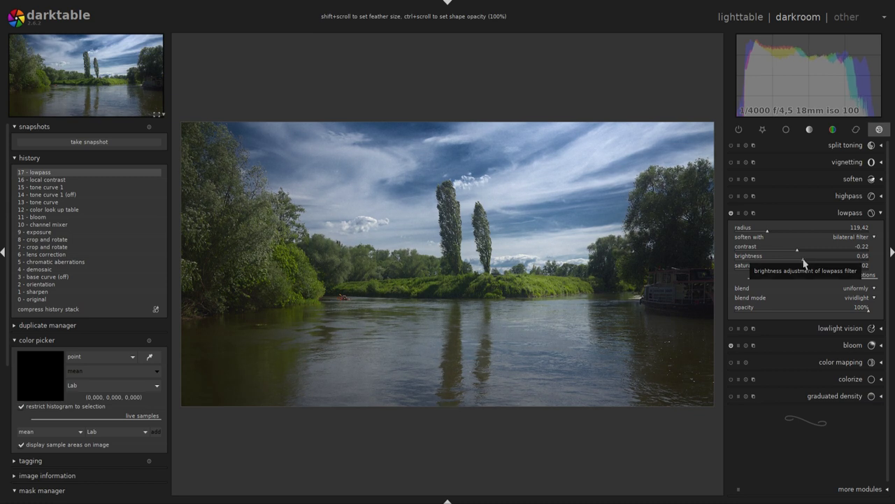
pyautogui.moveTo(801, 273); pyautogui.dragTo(803, 273)
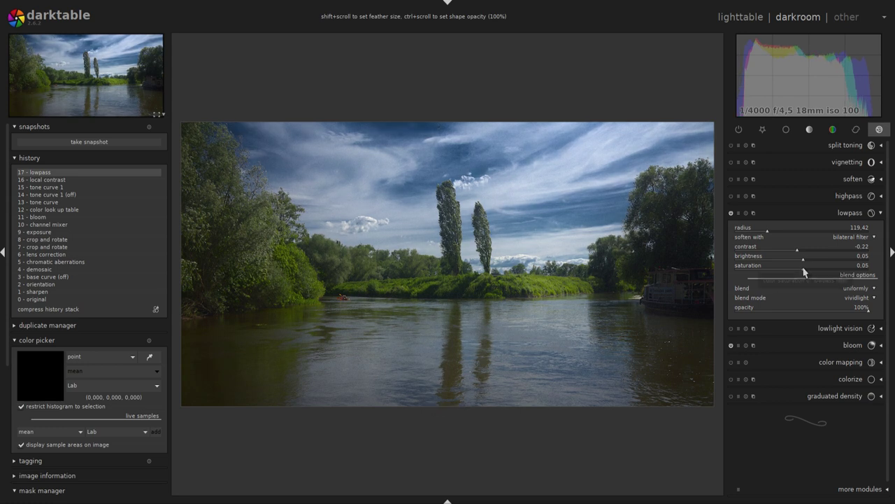
# Step: Set the color balance mid-tones hue to about 205.16° and the mid-tones saturation to 0.66 %
pyautogui.scroll(-1, 804, 273)
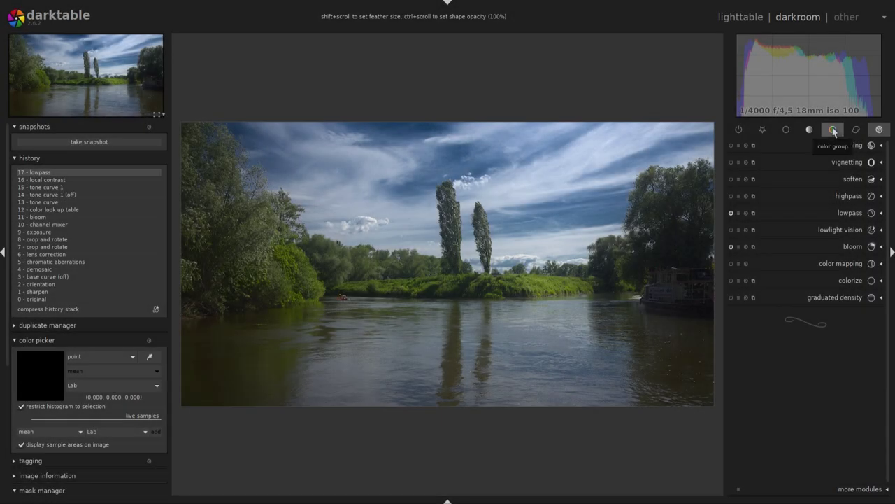
pyautogui.click(833, 130)
pyautogui.click(881, 265)
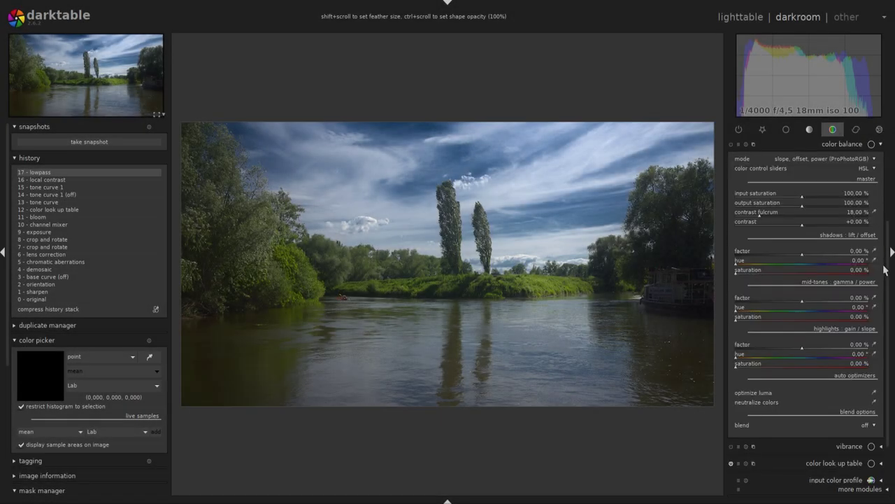
pyautogui.moveTo(735, 313); pyautogui.dragTo(810, 316)
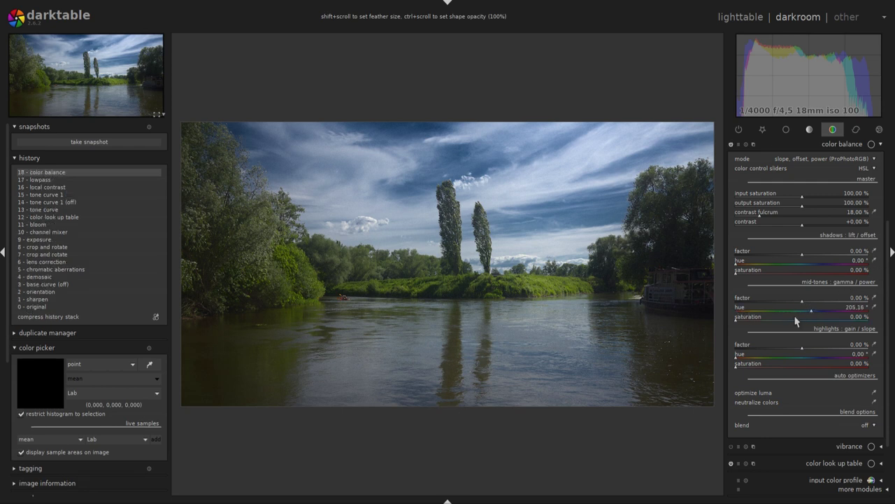
pyautogui.moveTo(735, 322); pyautogui.dragTo(740, 323)
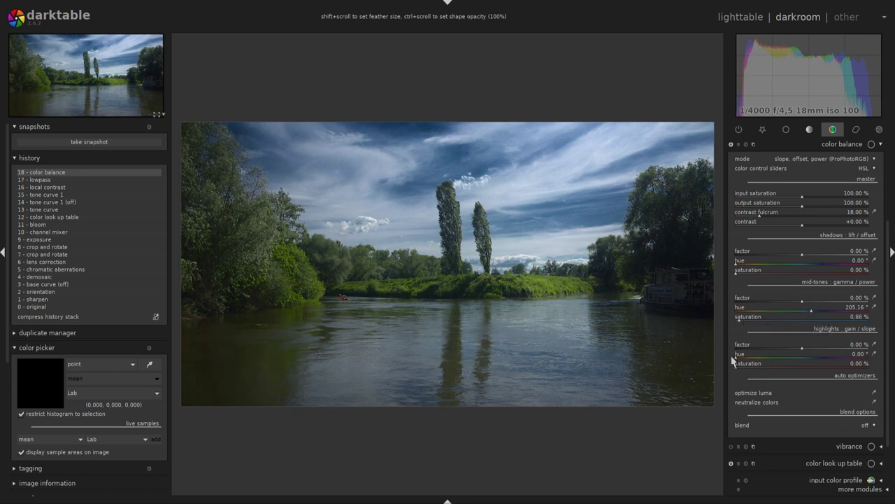
# Step: Set the color balance highlights hue to about 51.75° and the highlights saturation to 1.57 %
pyautogui.moveTo(736, 361)
pyautogui.mouseDown()
pyautogui.moveTo(756, 360)
pyautogui.moveTo(738, 371)
pyautogui.mouseUp()
pyautogui.scroll(1, 744, 369)
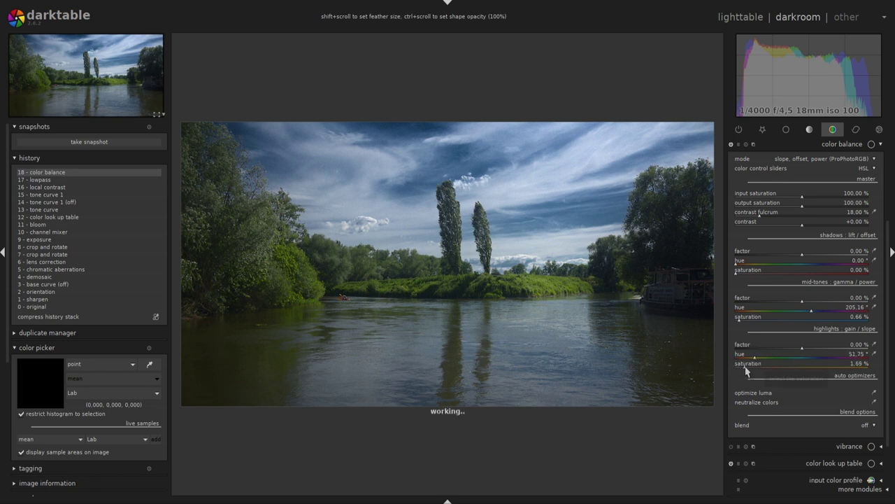
pyautogui.moveTo(746, 371); pyautogui.dragTo(745, 370)
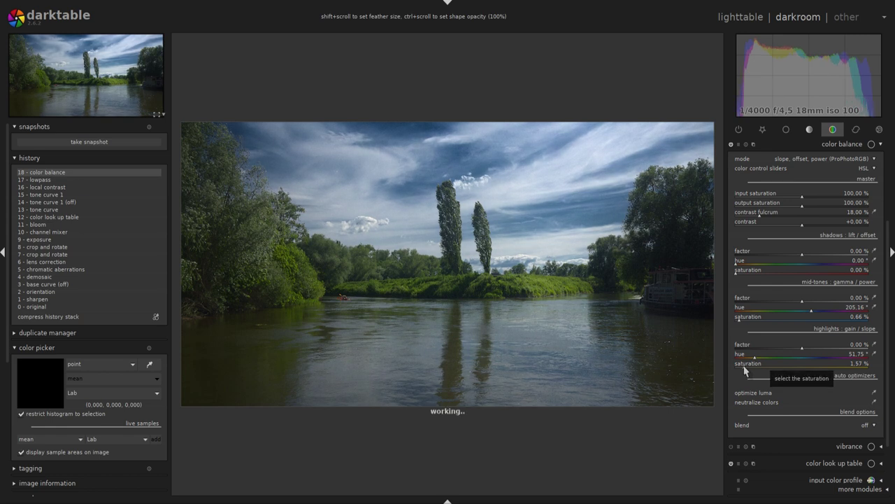
# Step: Compare the image with color balance off and on, leave it enabled and collapse the module
pyautogui.moveTo(890, 234); pyautogui.dragTo(890, 180)
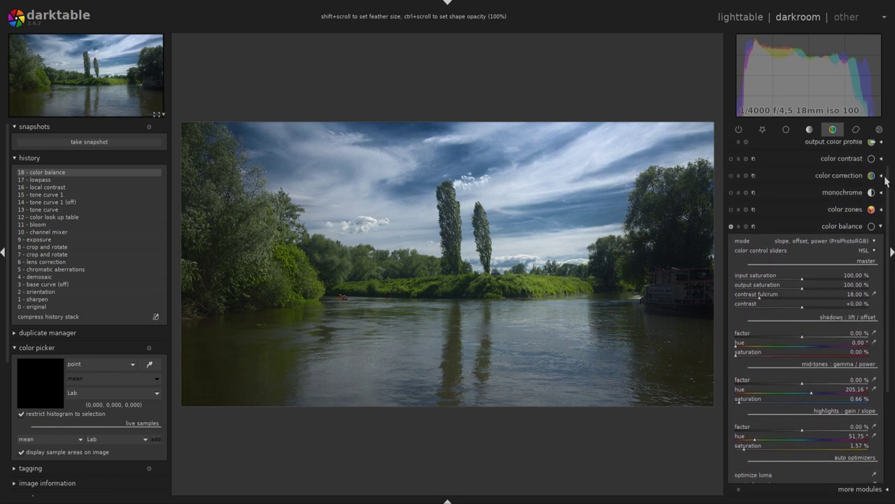
pyautogui.click(731, 226)
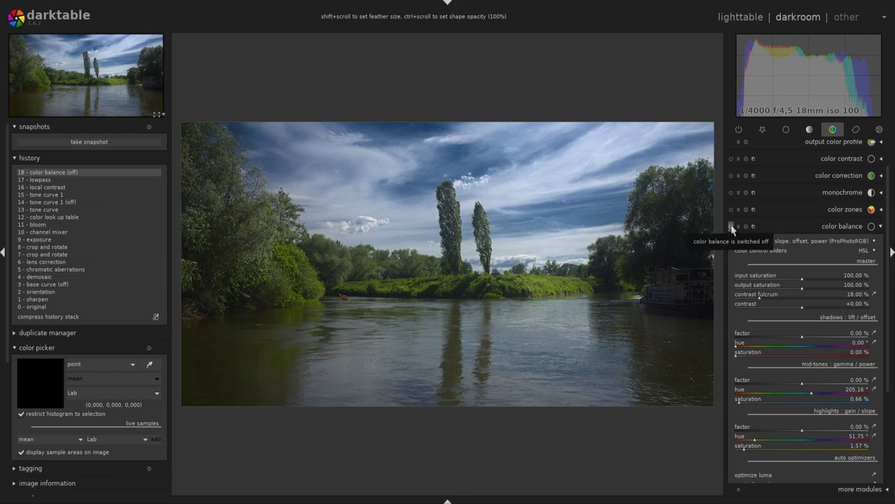
pyautogui.click(731, 226)
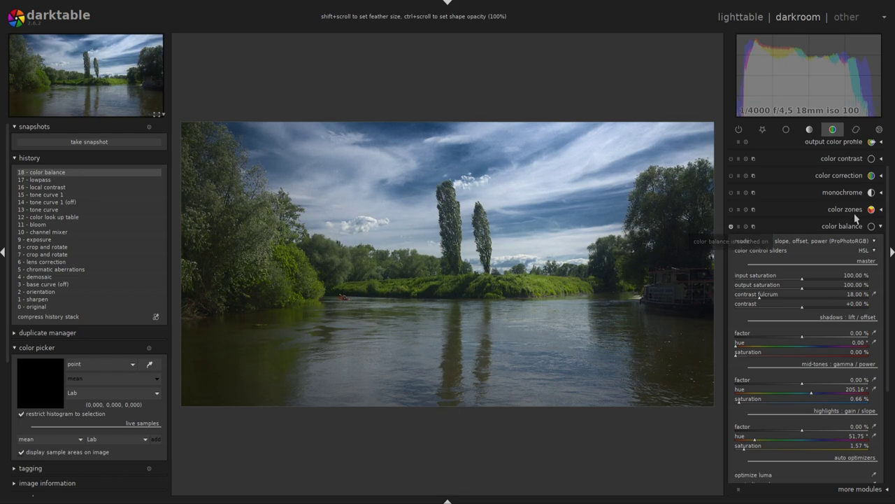
pyautogui.click(881, 226)
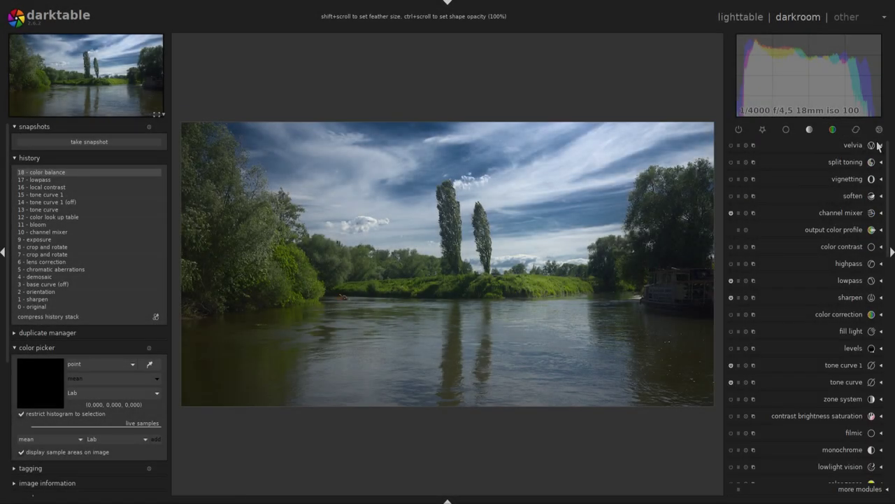
# Step: Boost the image's colors with velvia at 57% strength and collapse the module
pyautogui.click(881, 145)
pyautogui.moveTo(771, 168); pyautogui.dragTo(811, 165)
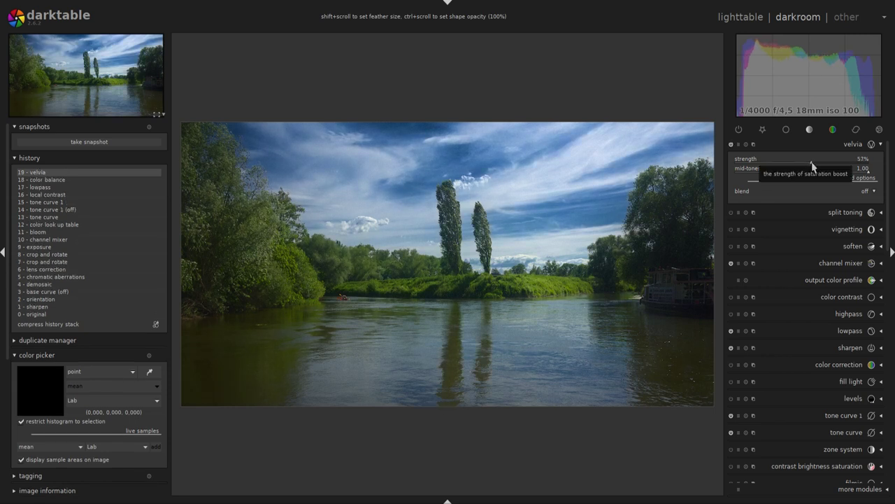
pyautogui.click(881, 145)
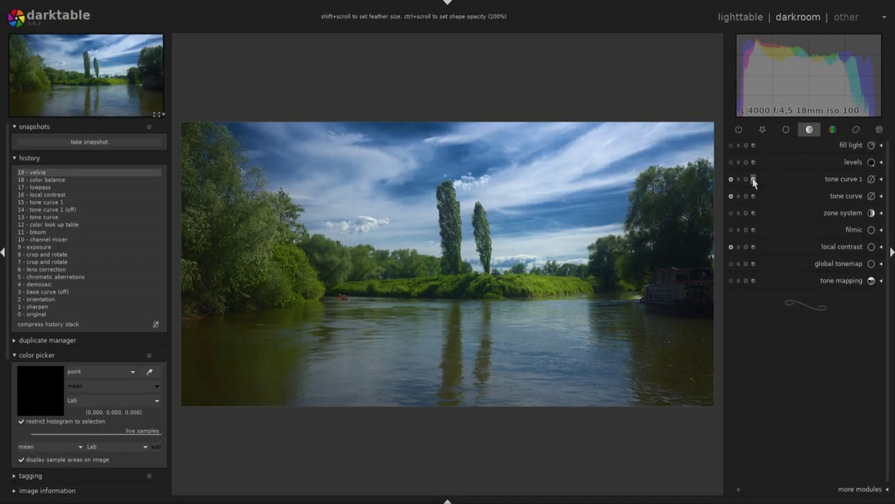
# Step: Create another tone curve instance and pull its curve slightly down around the middle to darken the image
pyautogui.click(754, 180)
pyautogui.click(784, 188)
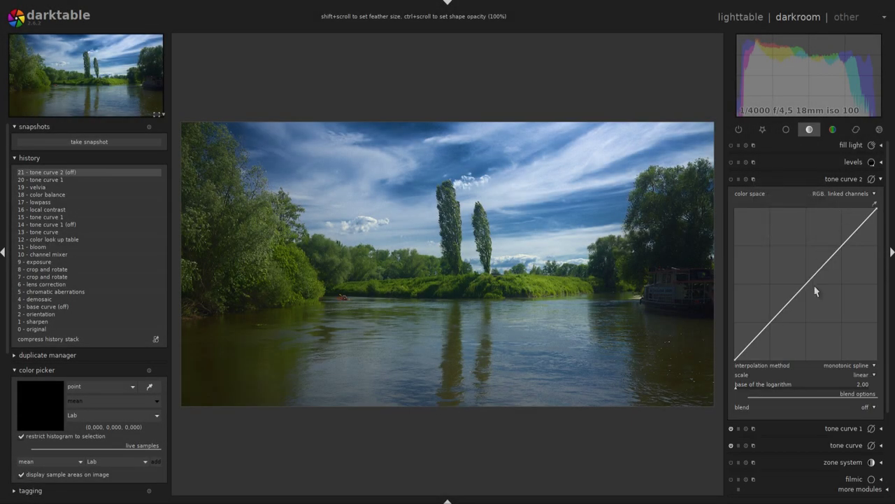
pyautogui.moveTo(811, 286)
pyautogui.mouseDown()
pyautogui.moveTo(822, 288)
pyautogui.moveTo(817, 284)
pyautogui.mouseUp()
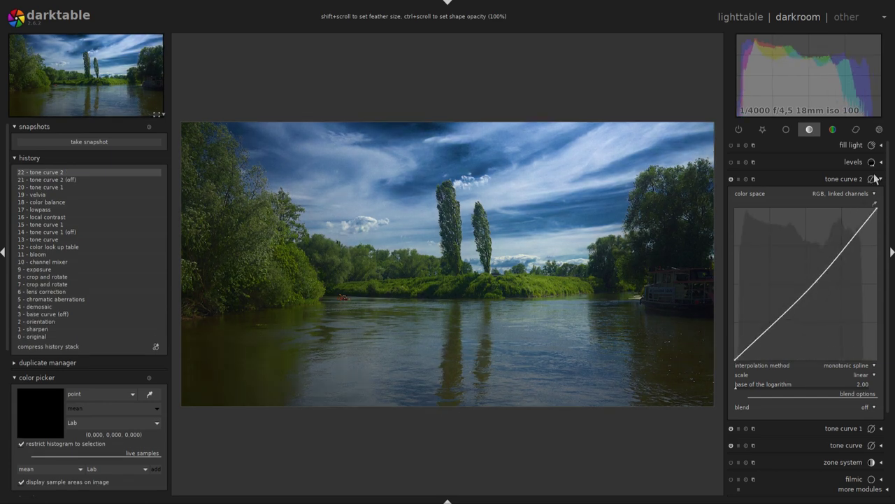
pyautogui.click(882, 180)
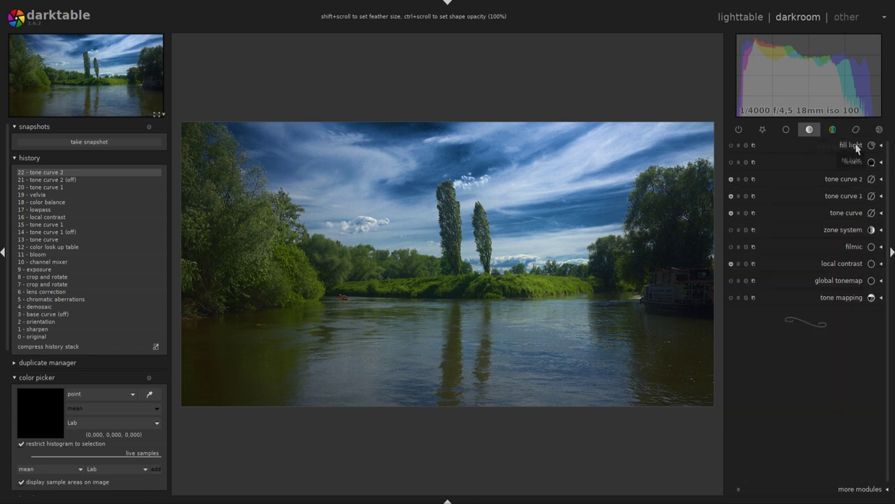
# Step: Sample the blue sky in color zones, narrow the curve's influence and slightly lower the saturation of the blues
pyautogui.click(833, 130)
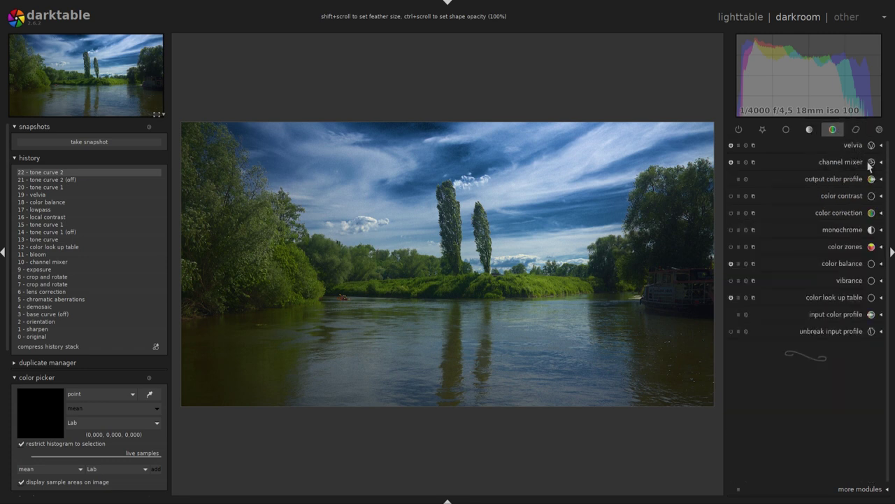
pyautogui.click(880, 244)
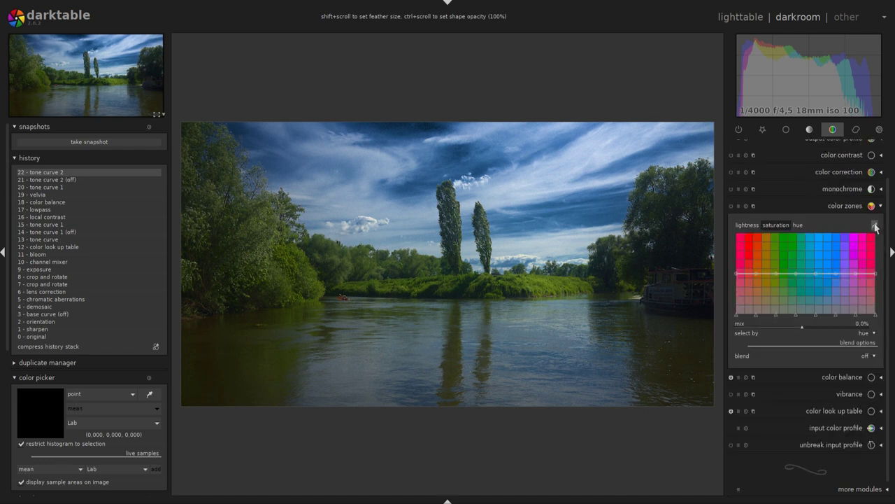
pyautogui.click(458, 151)
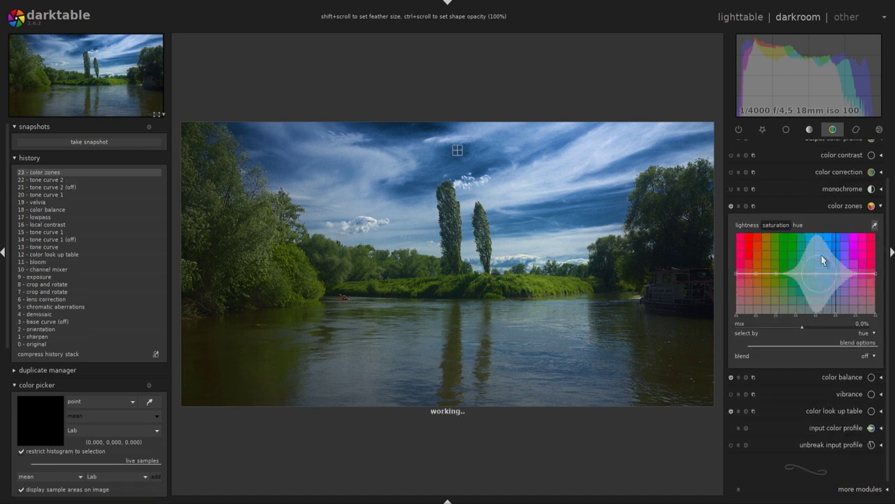
pyautogui.scroll(-4, 840, 282)
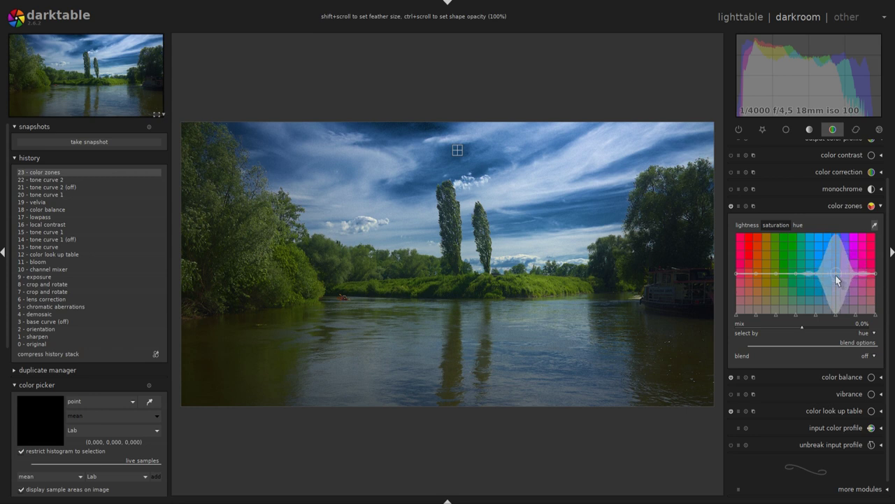
pyautogui.moveTo(839, 279); pyautogui.dragTo(837, 287)
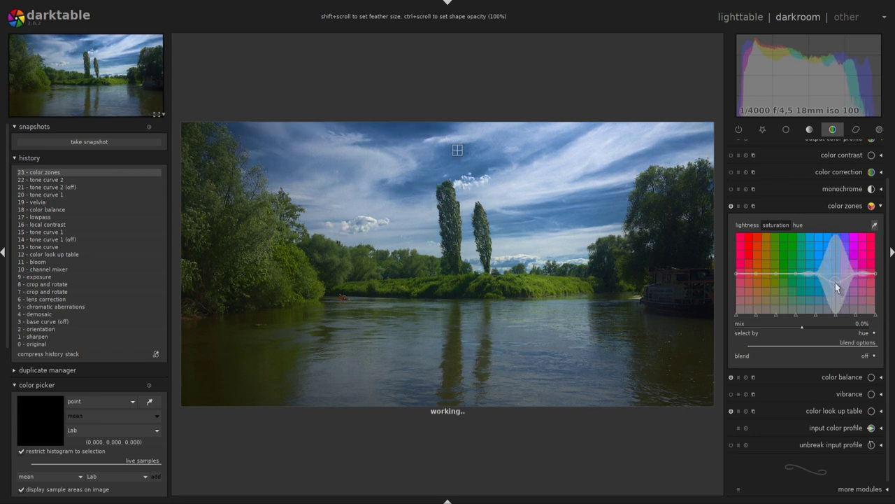
pyautogui.click(880, 205)
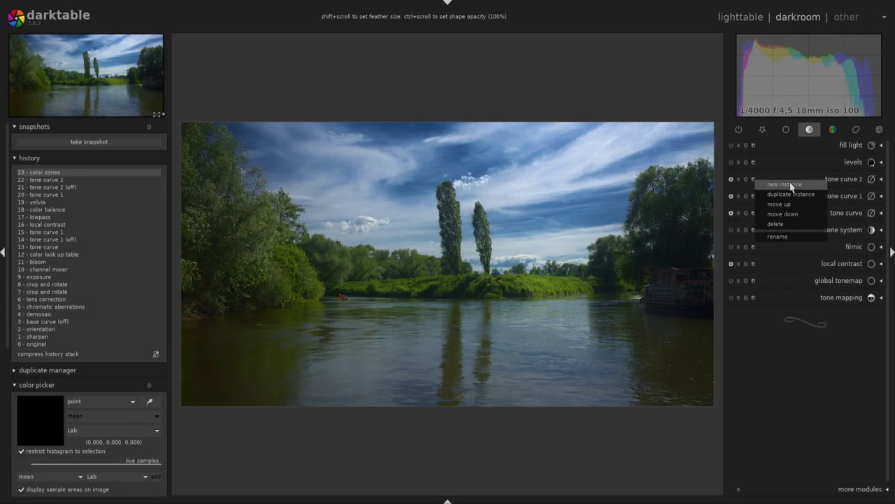
# Step: Create a new tone curve instance and set its blending to a drawn mask
pyautogui.click(775, 185)
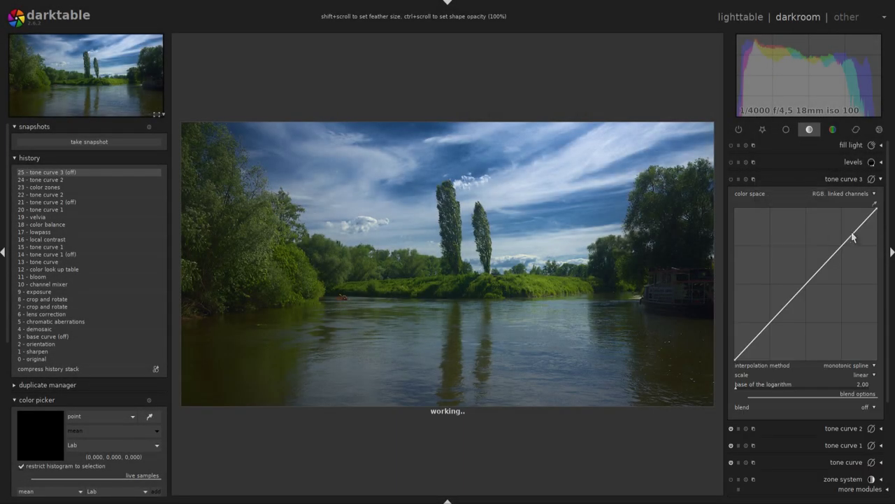
pyautogui.click(870, 408)
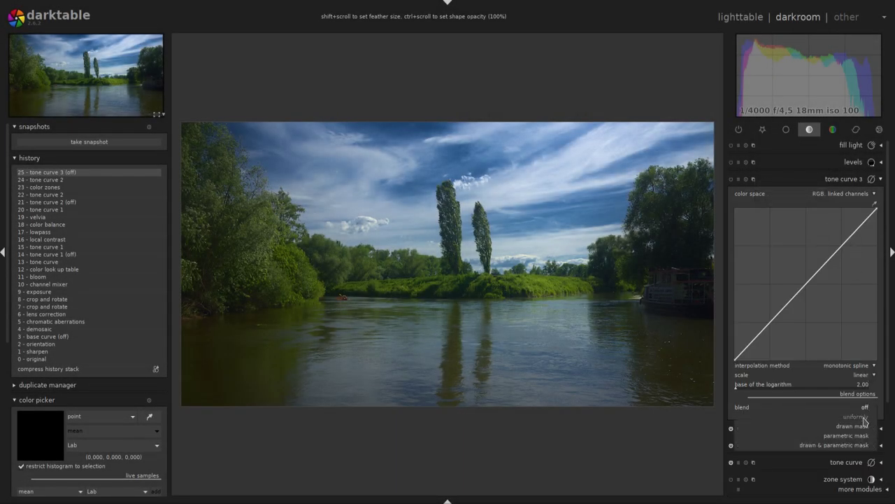
pyautogui.click(862, 426)
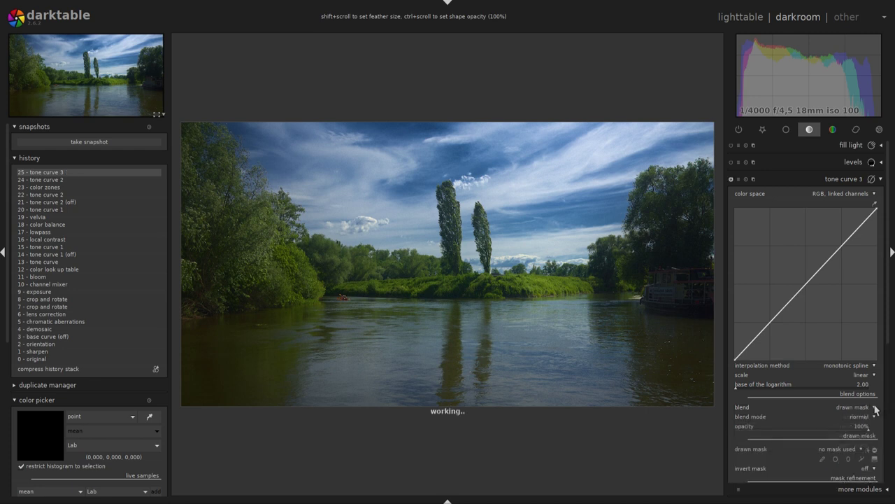
# Step: Draw a flat three-point path mask across the river just below the far bank
pyautogui.click(862, 459)
pyautogui.click(203, 295)
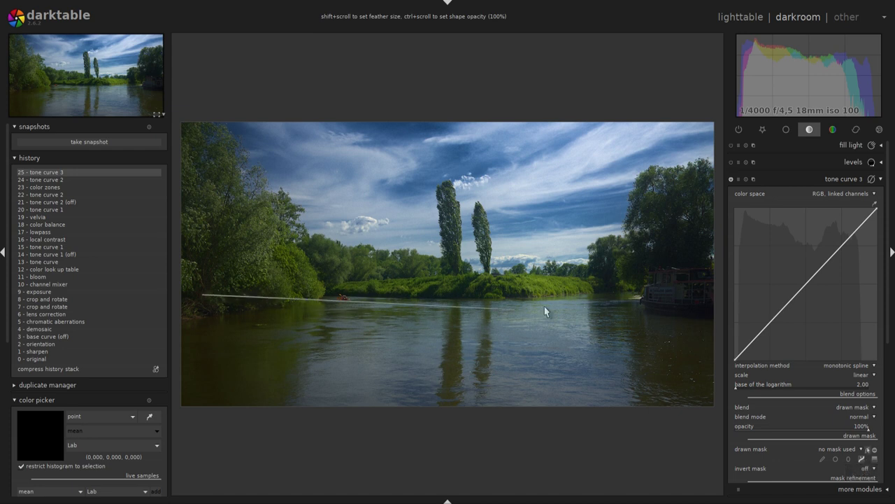
pyautogui.click(685, 316)
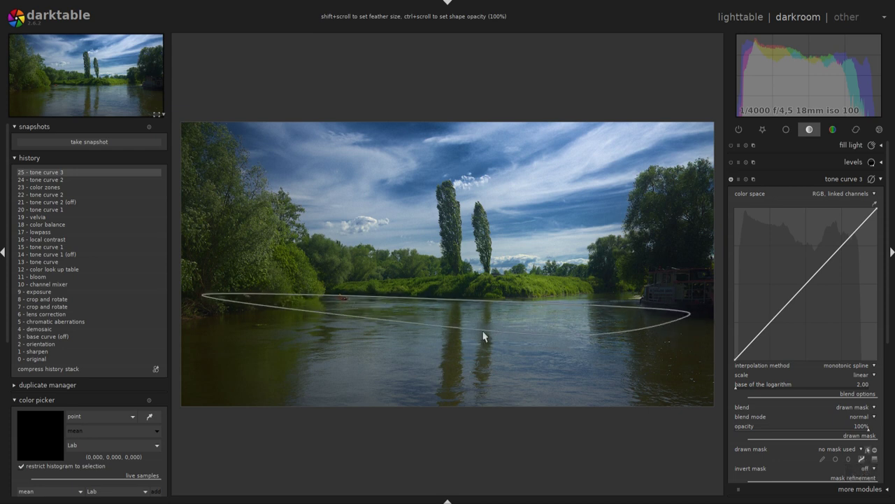
pyautogui.click(382, 316)
pyautogui.rightClick(382, 316)
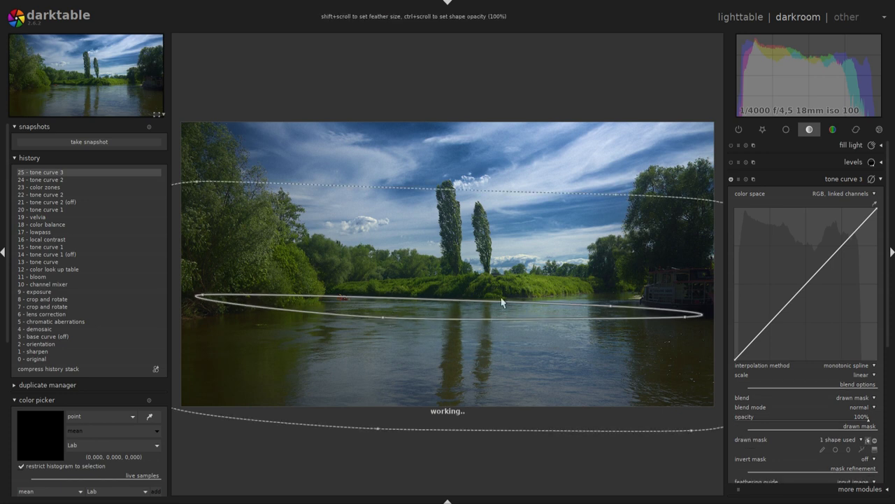
# Step: Hide the mask outline and brighten the masked area by raising the tone curve's midpoint to about 52.7 / 62.1
pyautogui.click(868, 440)
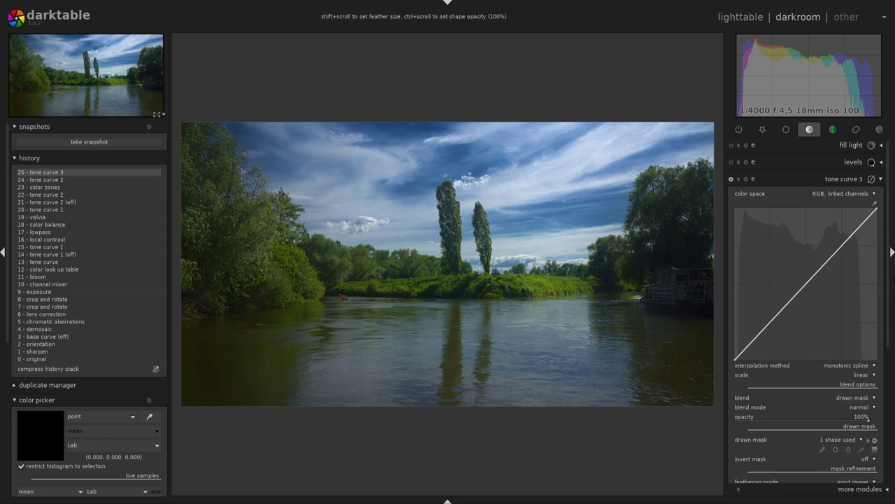
pyautogui.moveTo(823, 270); pyautogui.dragTo(811, 270)
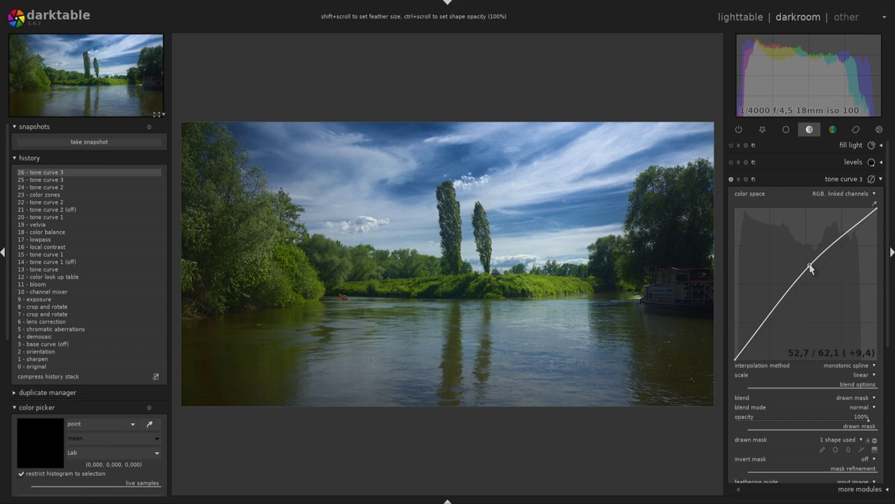
pyautogui.click(881, 179)
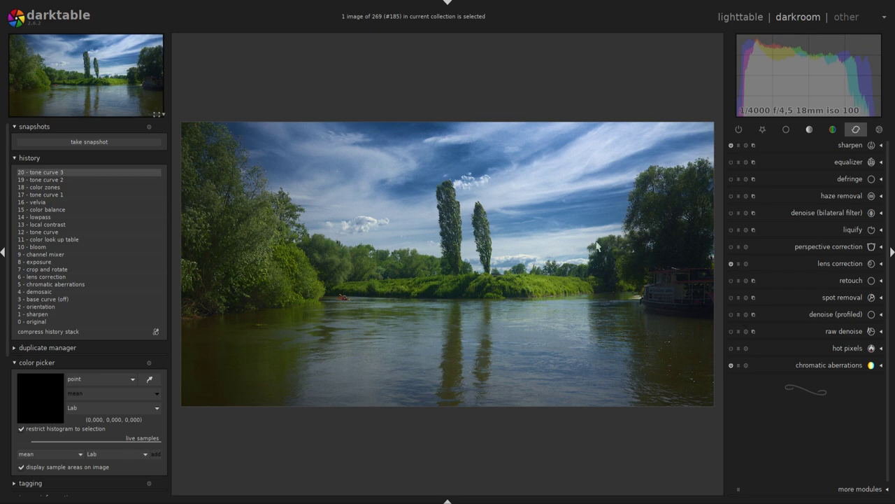
# Step: Reduce the color noise in the sky by applying the "chroma (use on 1st instance)" preset of denoise (profiled)
pyautogui.scroll(3, 480, 208)
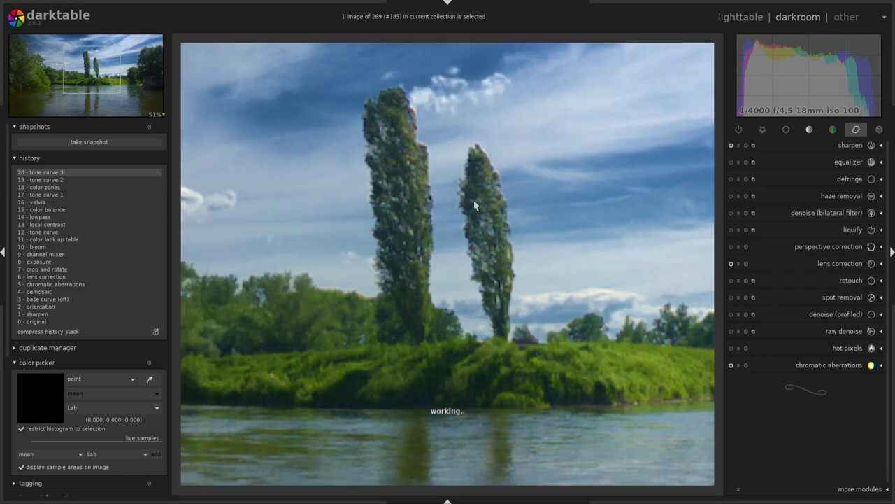
pyautogui.moveTo(528, 143); pyautogui.dragTo(543, 256)
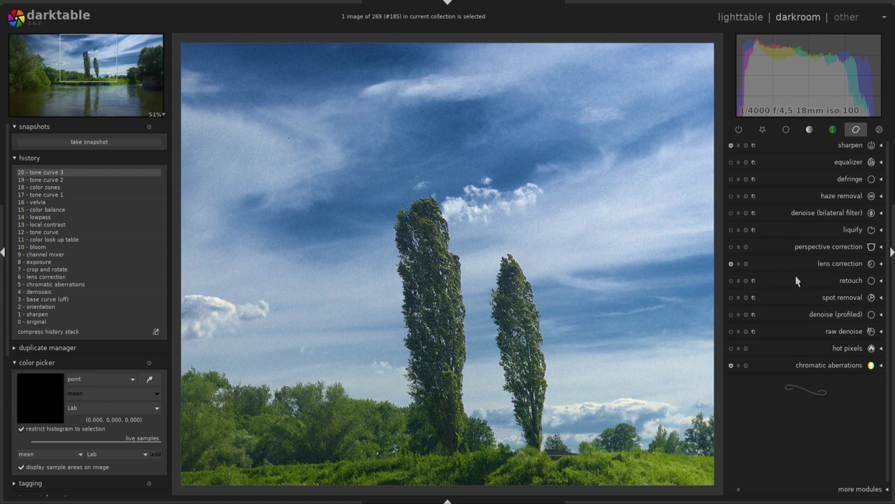
pyautogui.click(738, 314)
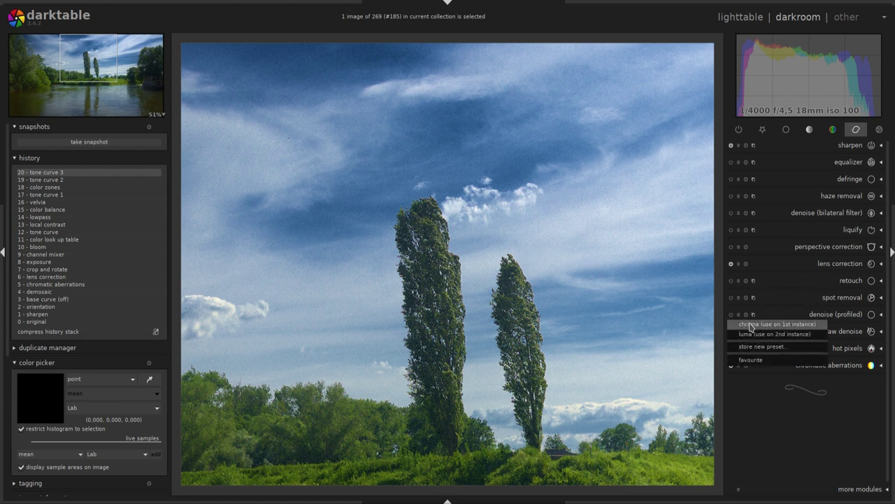
pyautogui.click(882, 321)
pyautogui.click(883, 320)
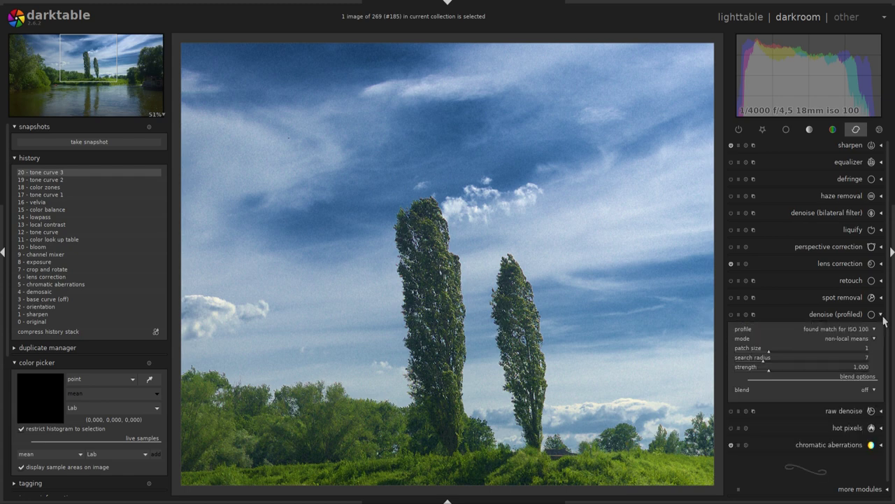
pyautogui.click(739, 314)
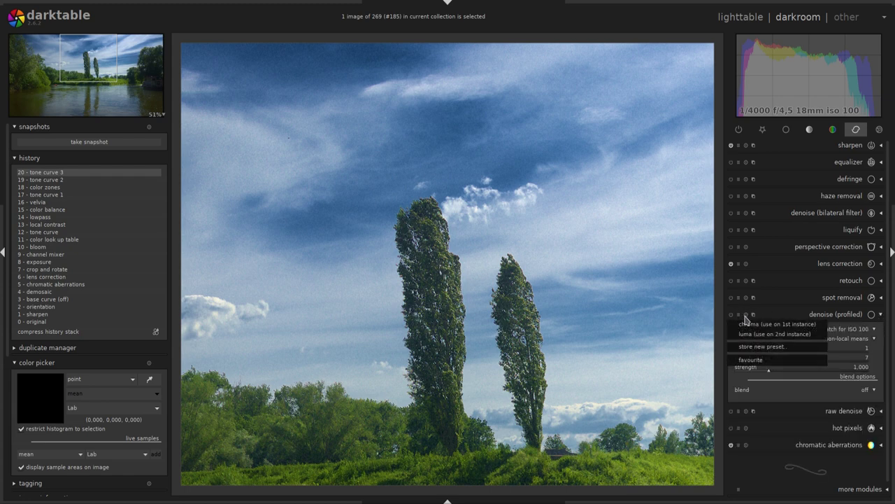
pyautogui.click(755, 330)
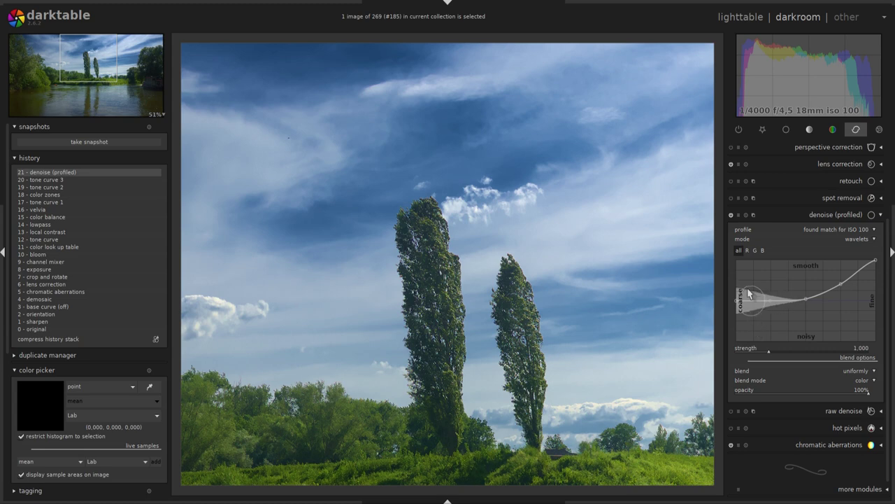
pyautogui.click(883, 218)
pyautogui.middleClick(513, 286)
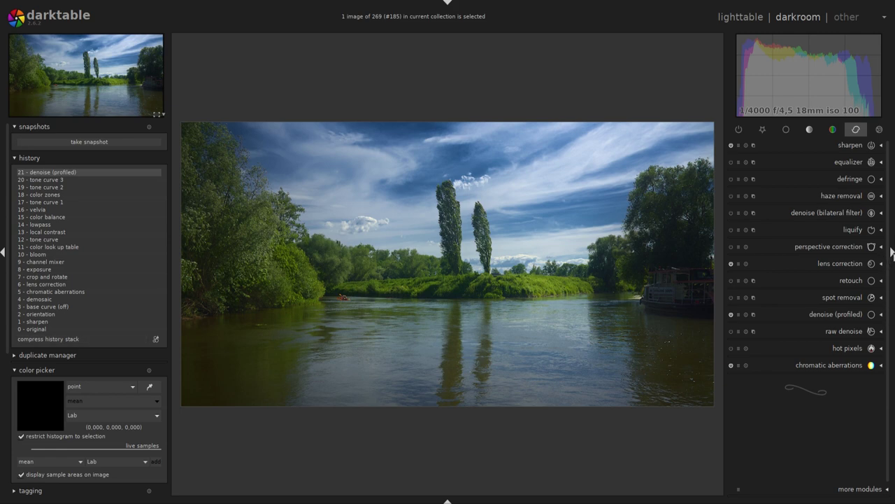
# Step: Enlarge the image area by hiding the module list, and take a snapshot of the photo at the crop and rotate history state
pyautogui.click(892, 253)
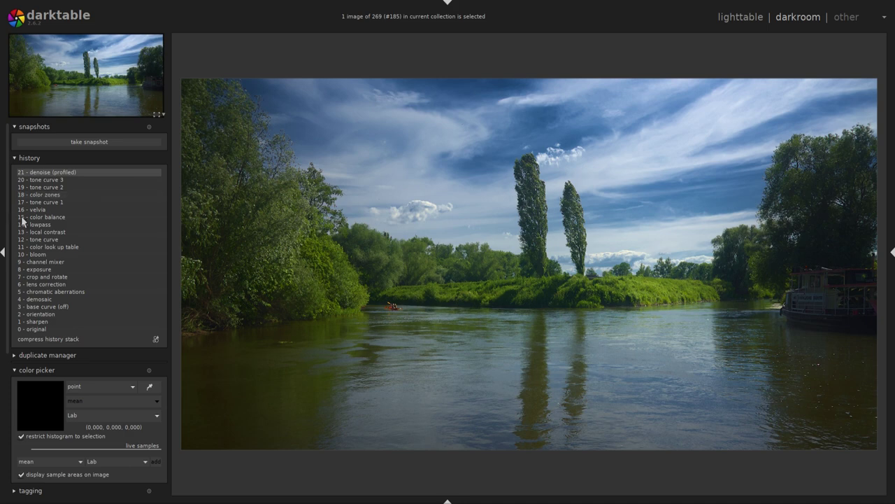
pyautogui.click(37, 278)
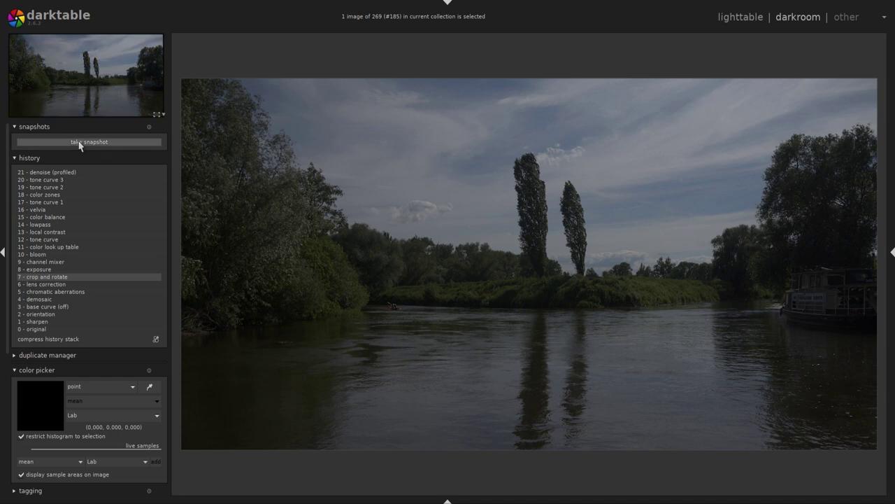
pyautogui.click(79, 142)
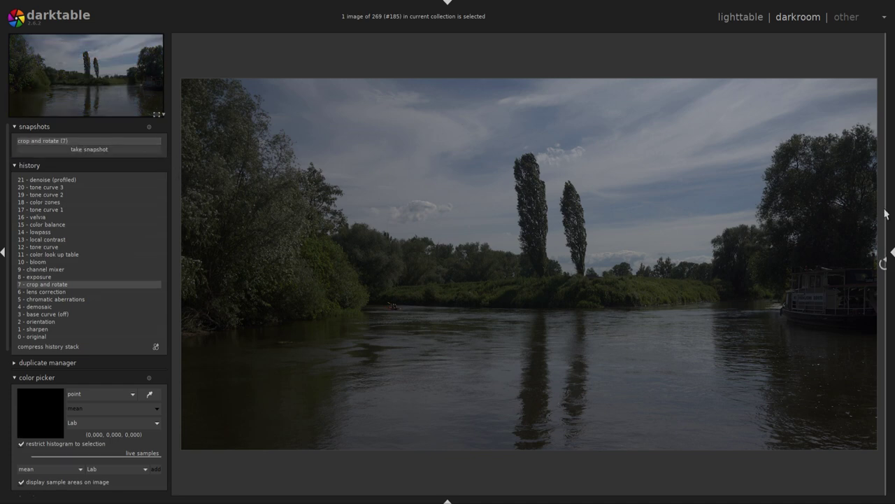
# Step: Restore the denoise (profiled) history state and sweep the snapshot divider across the photo to compare before and after
pyautogui.moveTo(885, 209); pyautogui.dragTo(555, 235)
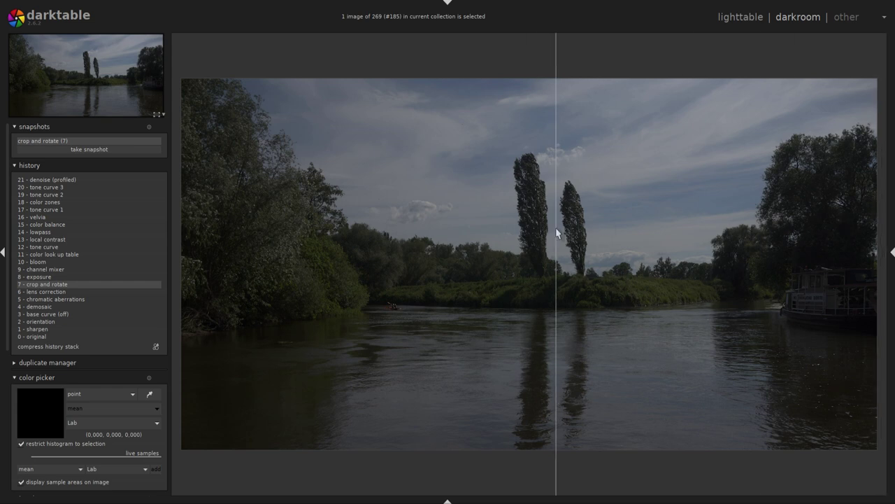
pyautogui.click(30, 179)
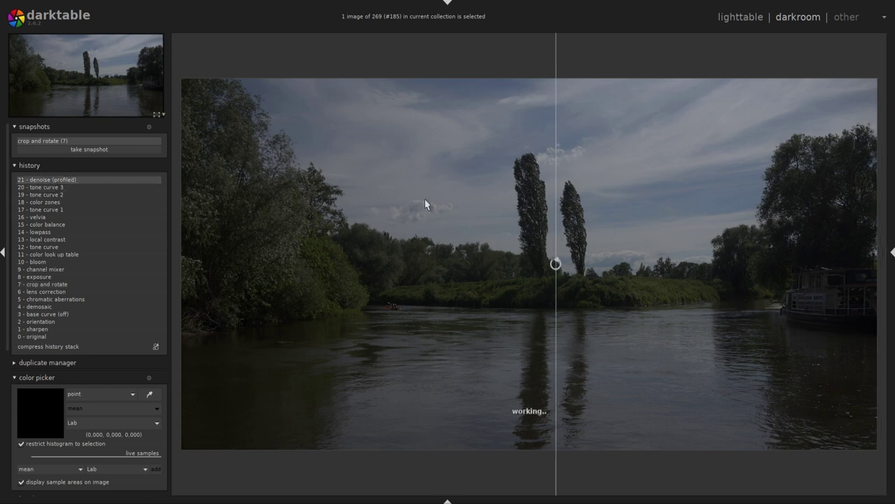
pyautogui.moveTo(559, 235); pyautogui.dragTo(175, 259)
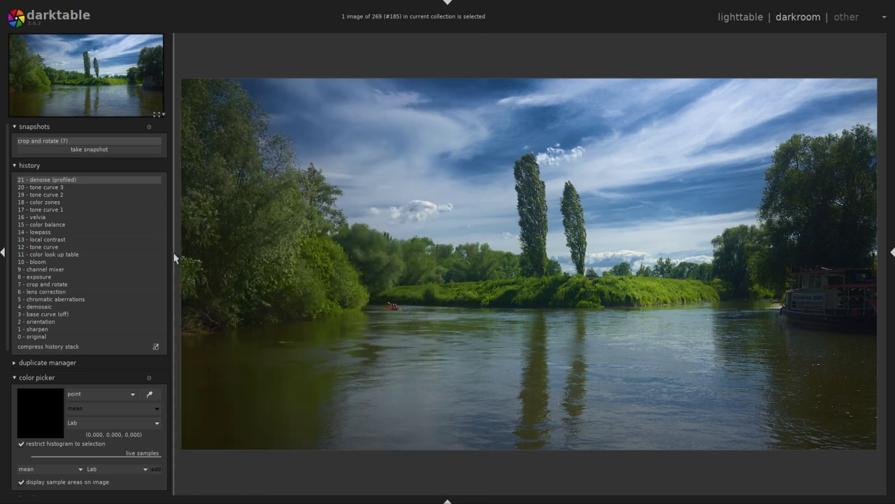